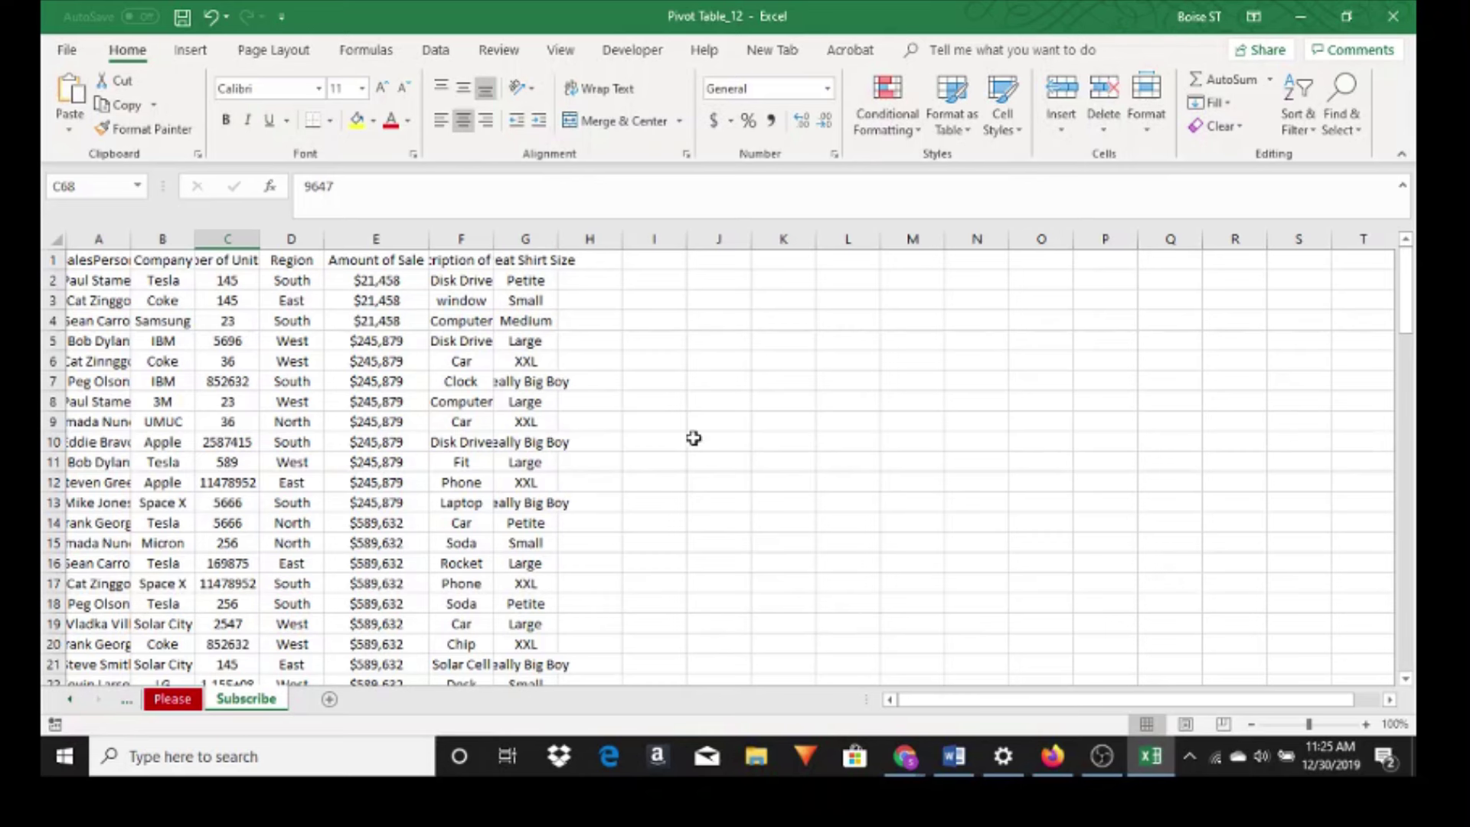
# - Scroll up and down through the sales table to review the data
pyautogui.scroll(-12, 432, 426)
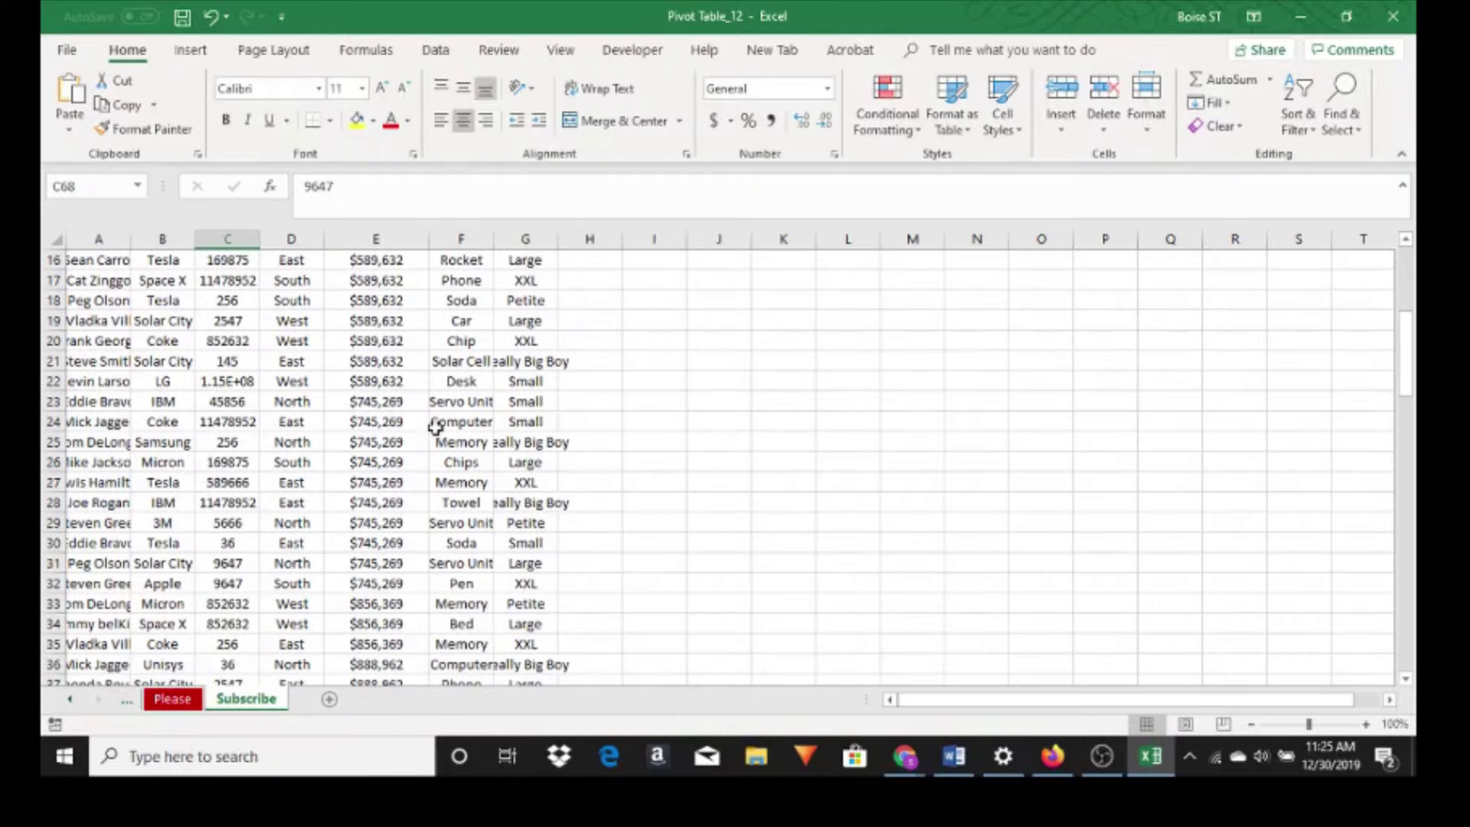
pyautogui.scroll(-2, 440, 427)
pyautogui.scroll(13, 444, 429)
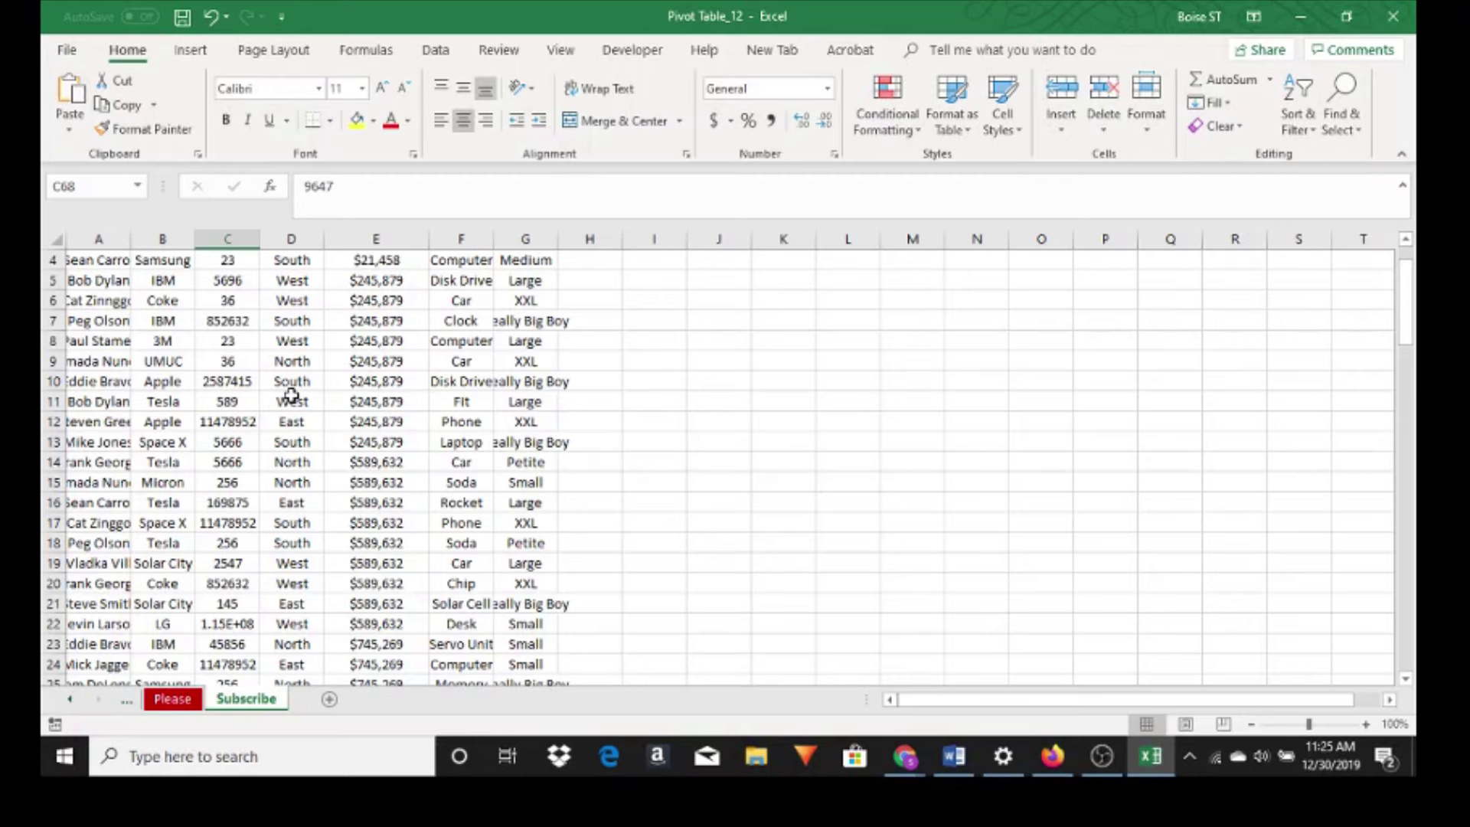
pyautogui.scroll(-7, 291, 395)
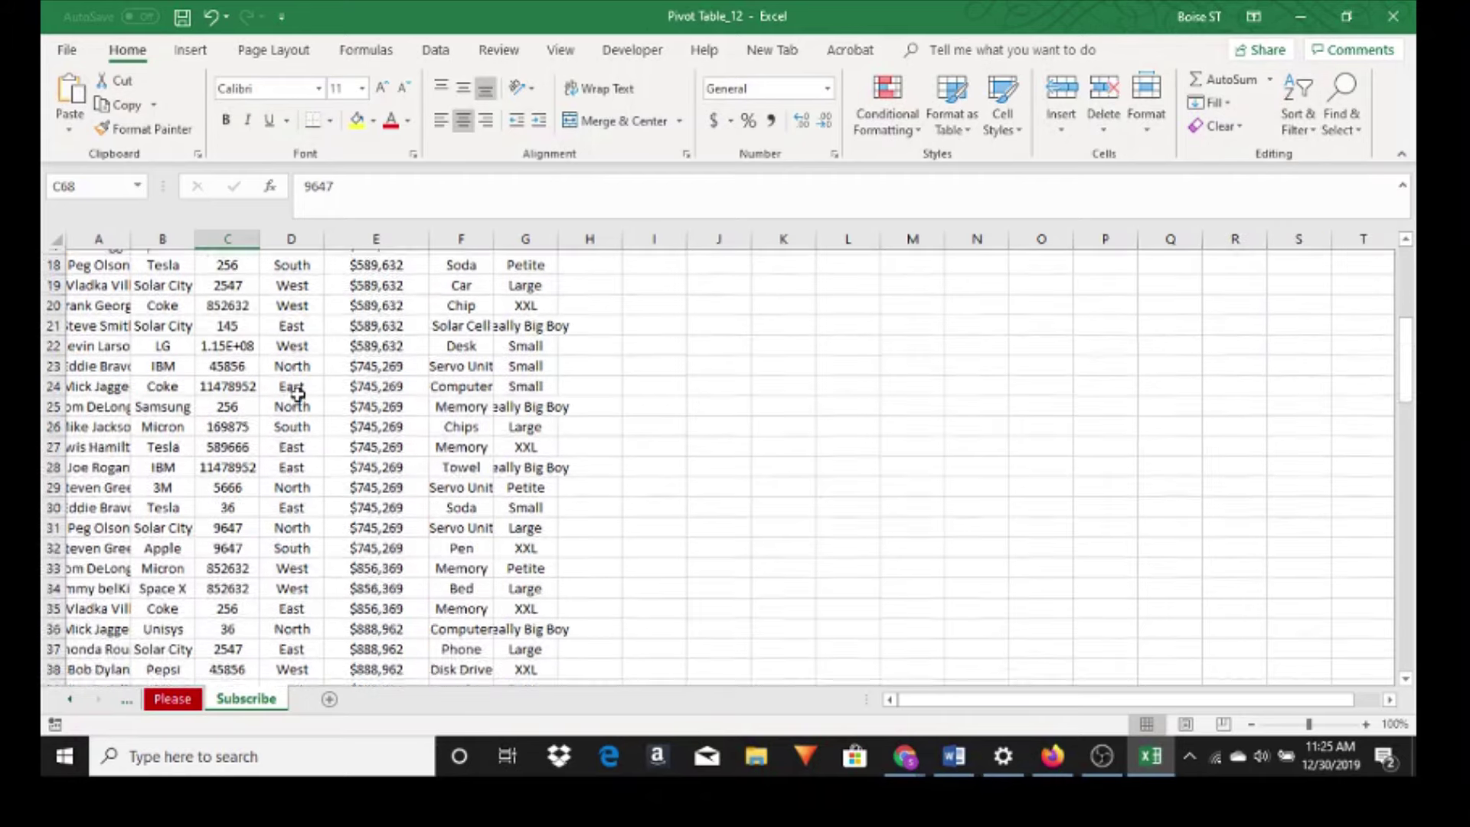
pyautogui.scroll(-5, 299, 394)
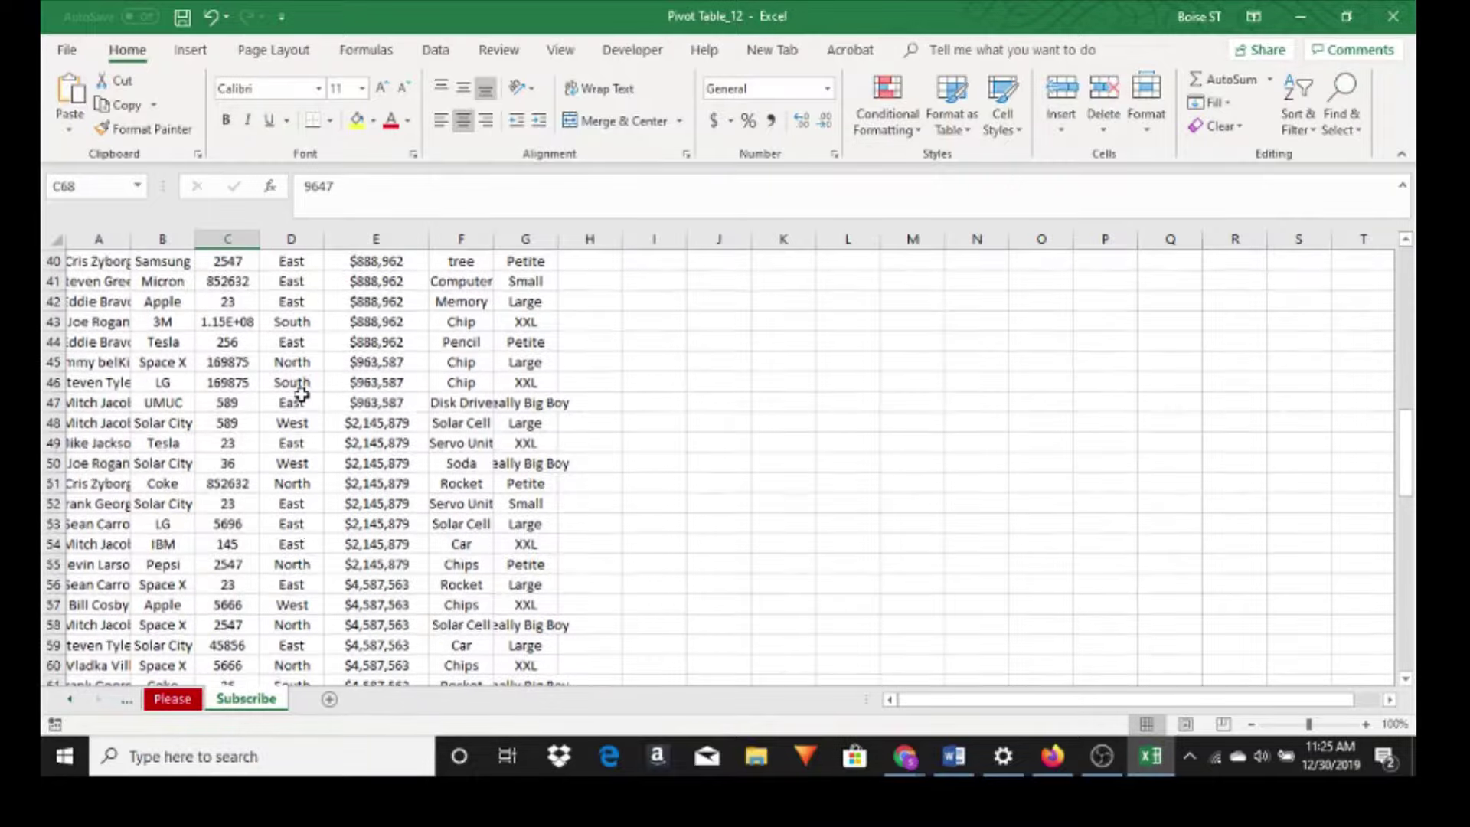
pyautogui.scroll(-4, 303, 395)
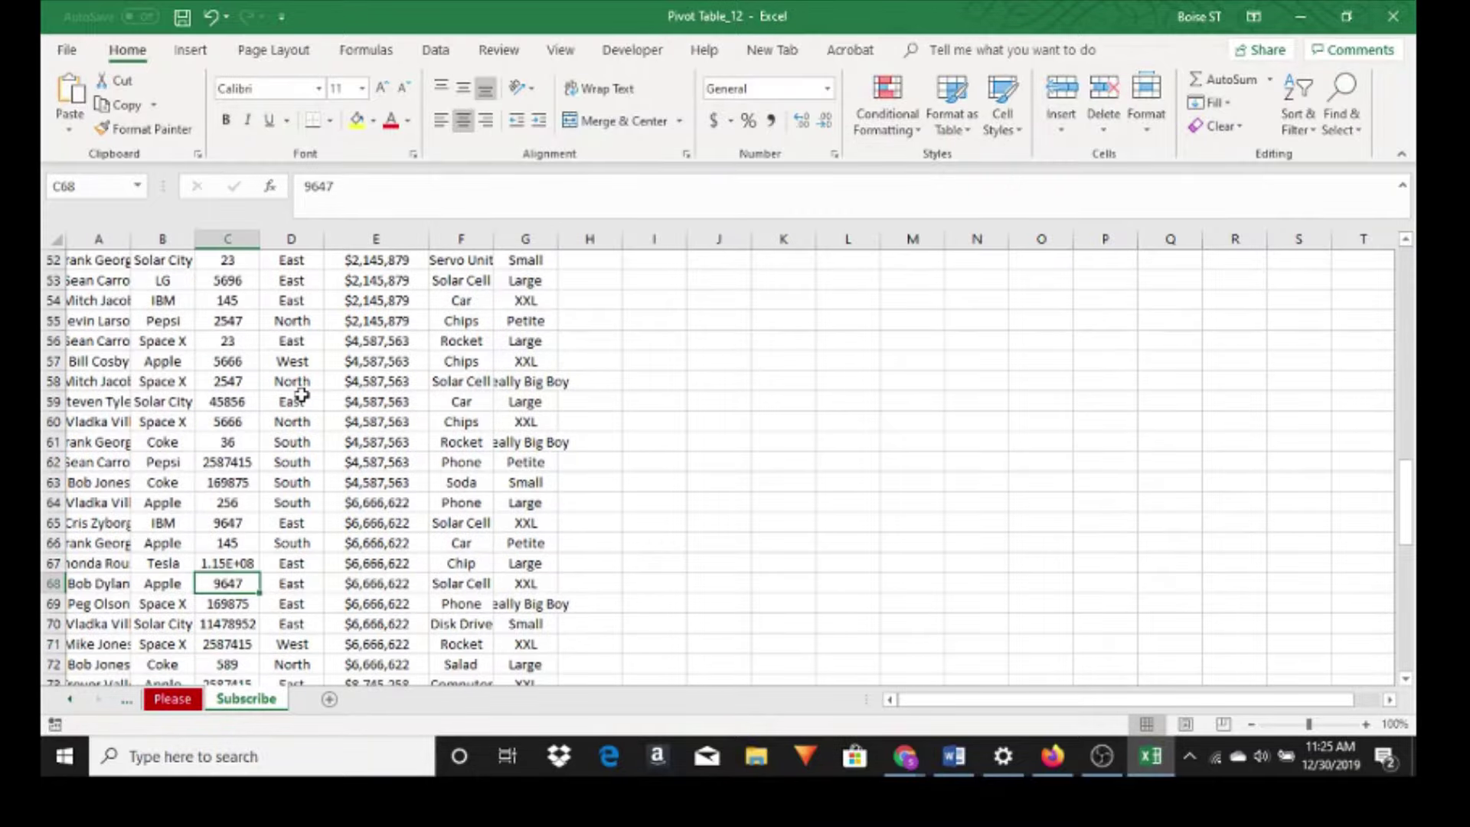
pyautogui.scroll(17, 303, 395)
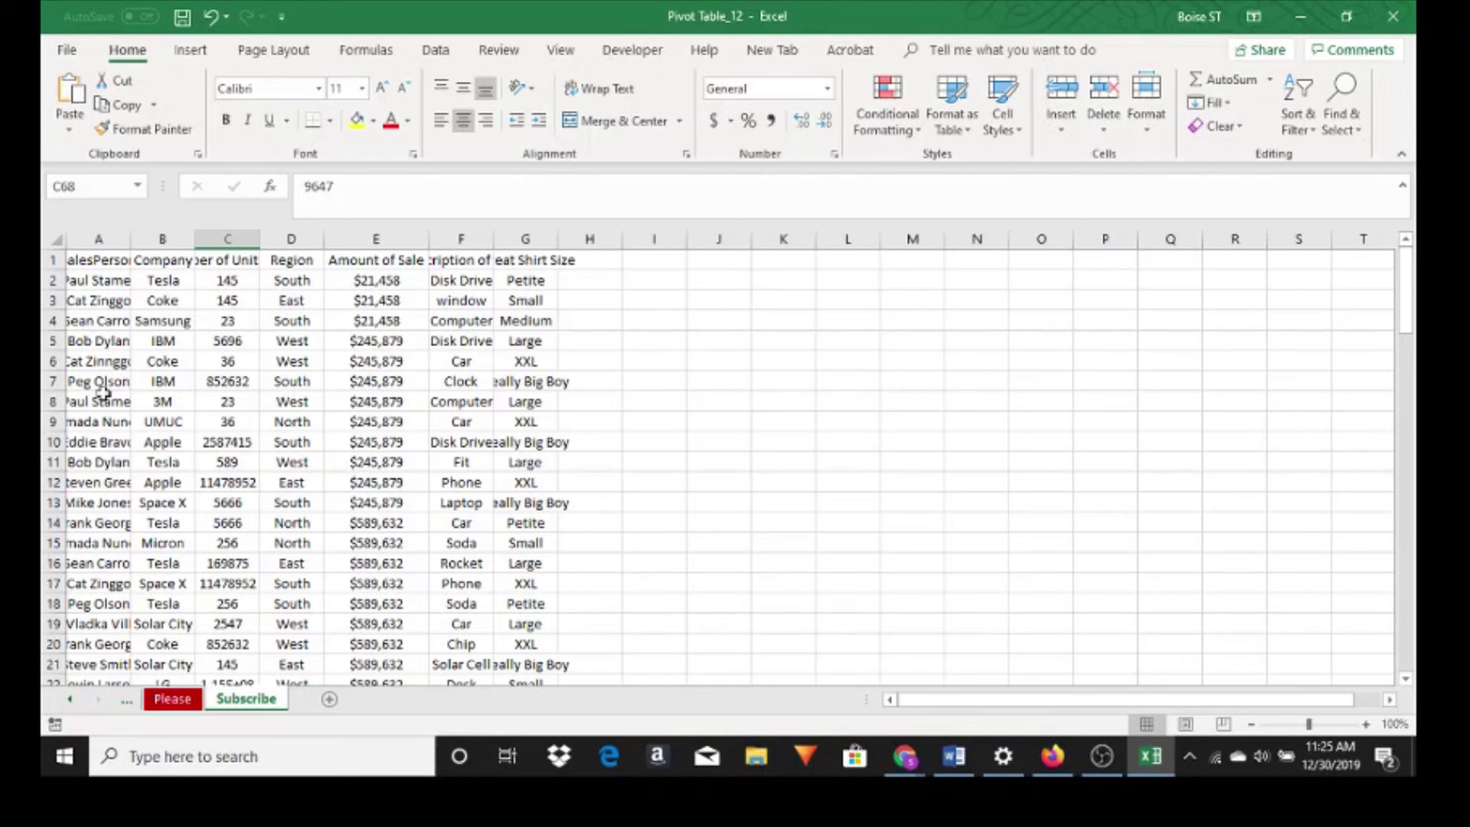
# - Check salesperson, sale amount and units values, select G6, and show the Insert commands
pyautogui.click(99, 301)
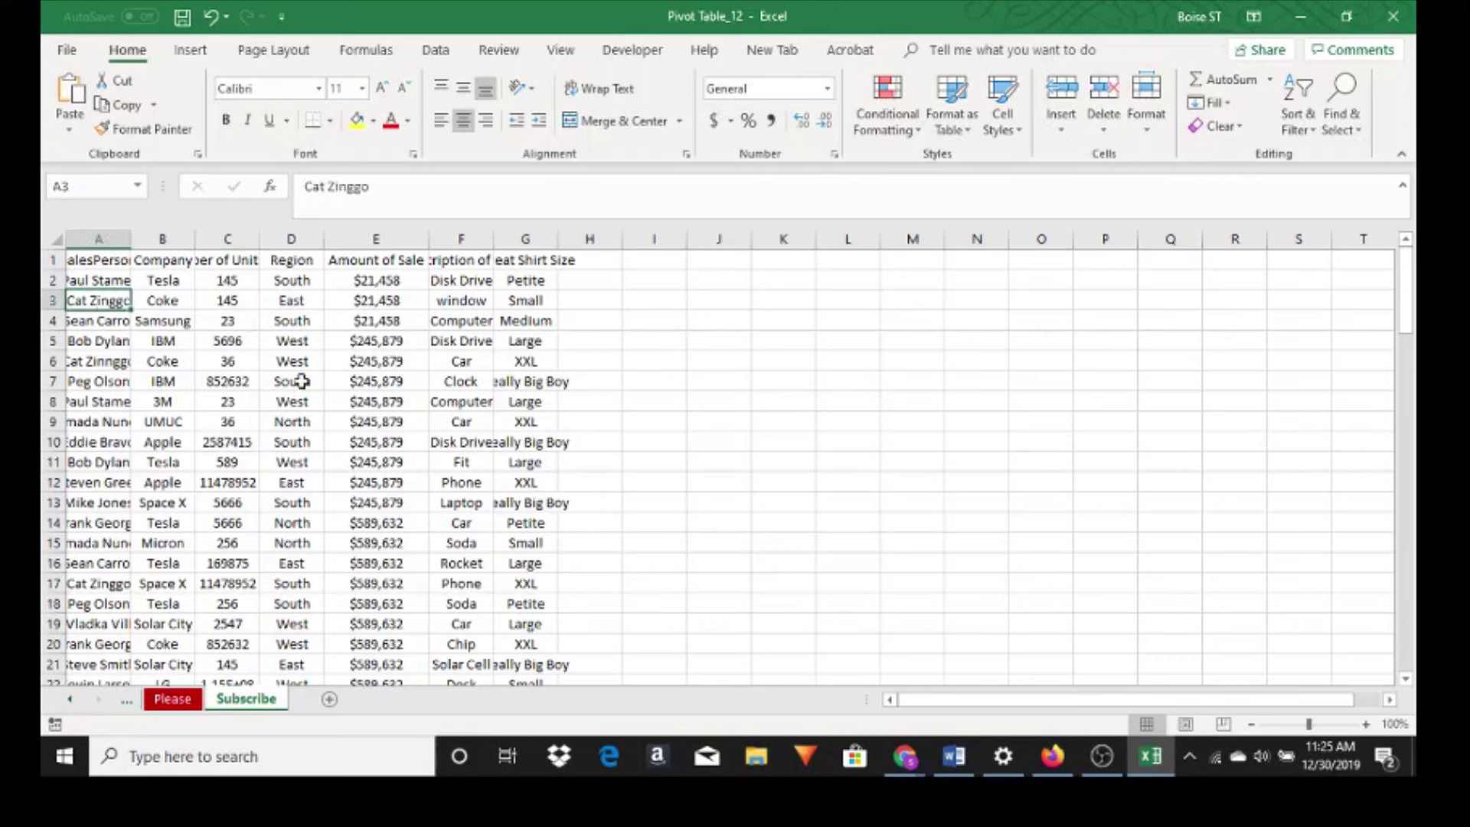
pyautogui.click(332, 397)
pyautogui.click(229, 458)
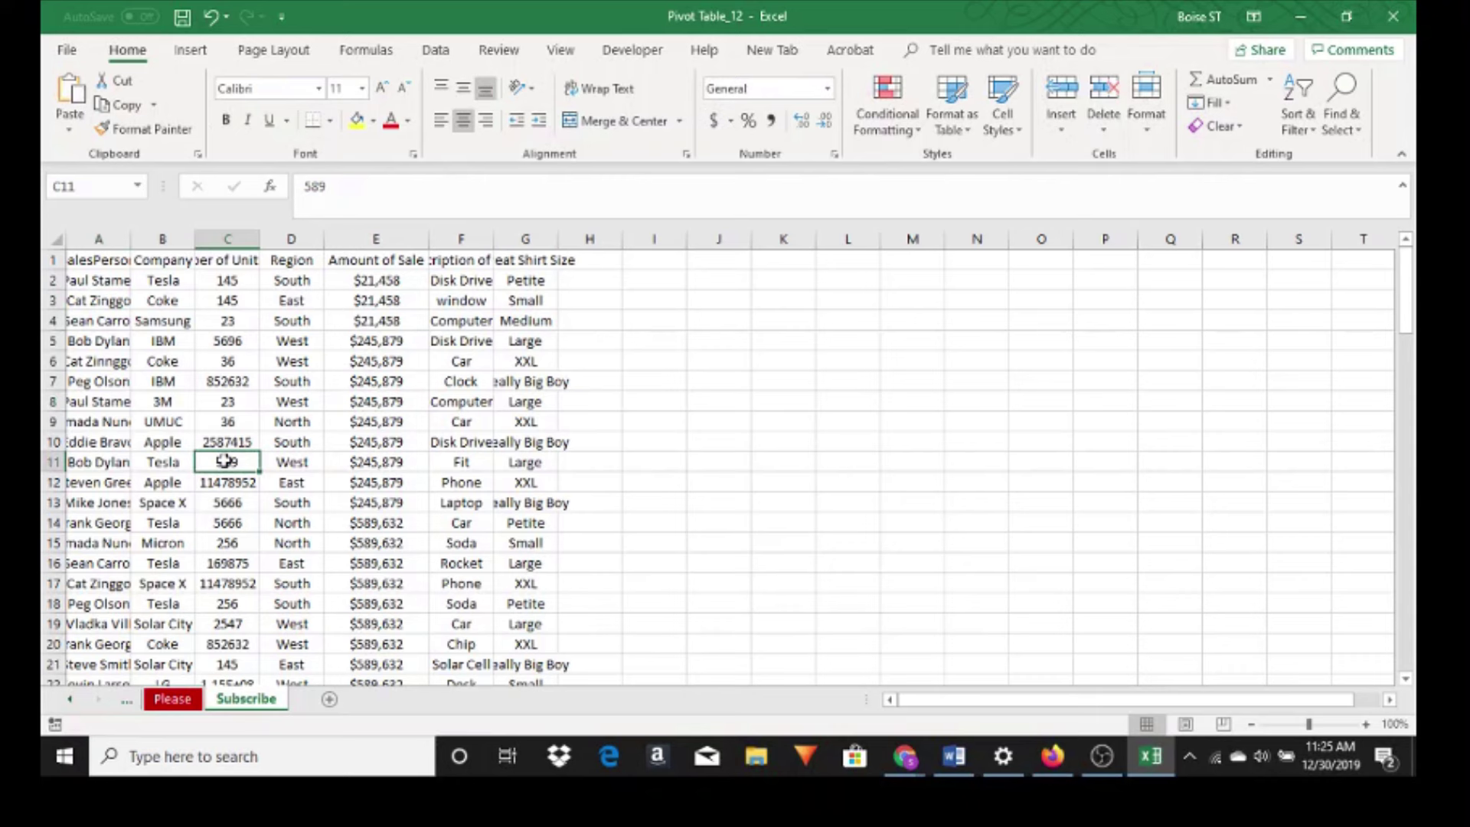
pyautogui.click(514, 364)
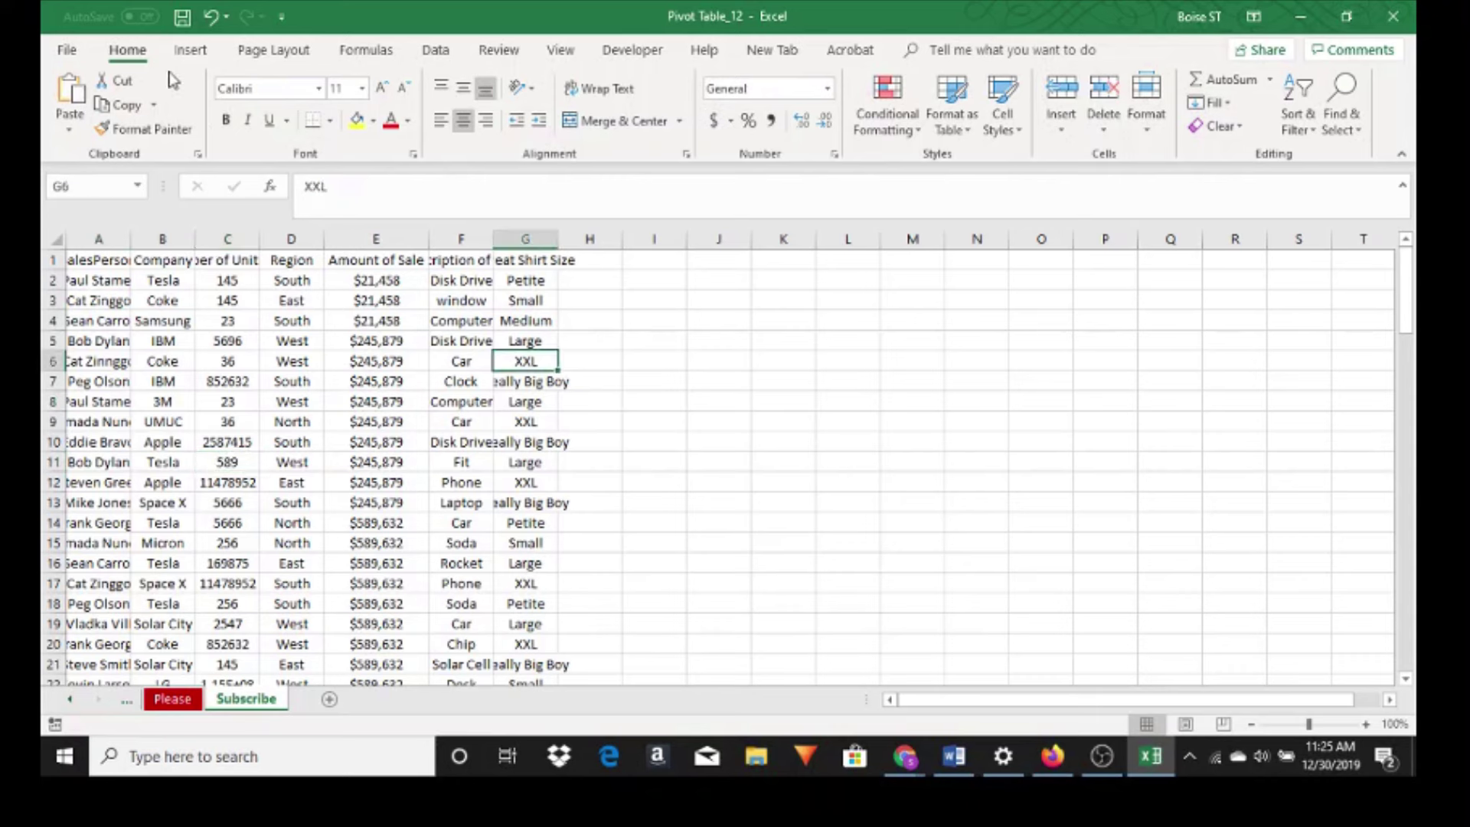
pyautogui.click(188, 52)
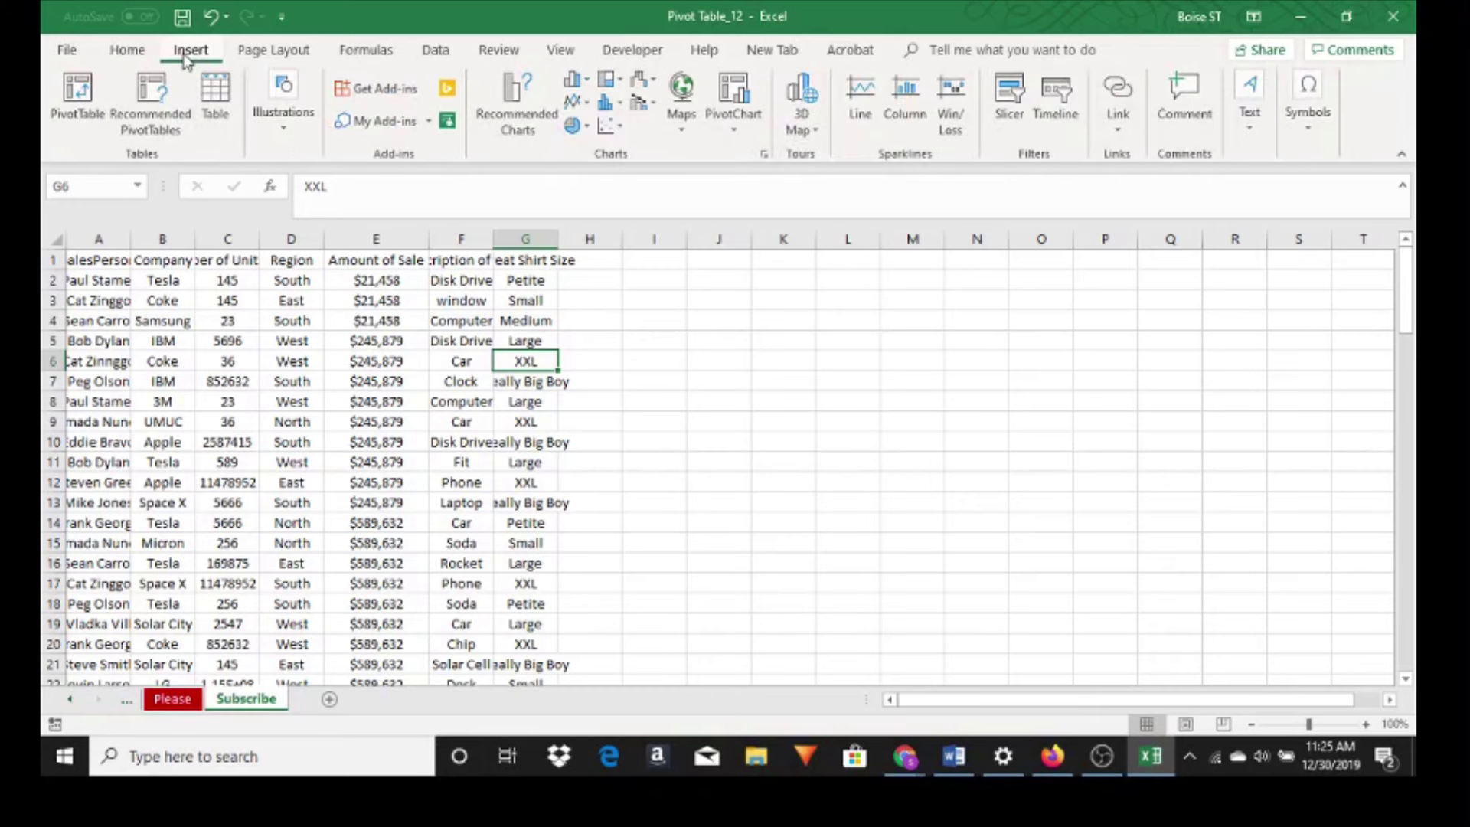
# - Create a pivot table from A1:G102 on a new worksheet, after briefly trying I2
pyautogui.click(78, 89)
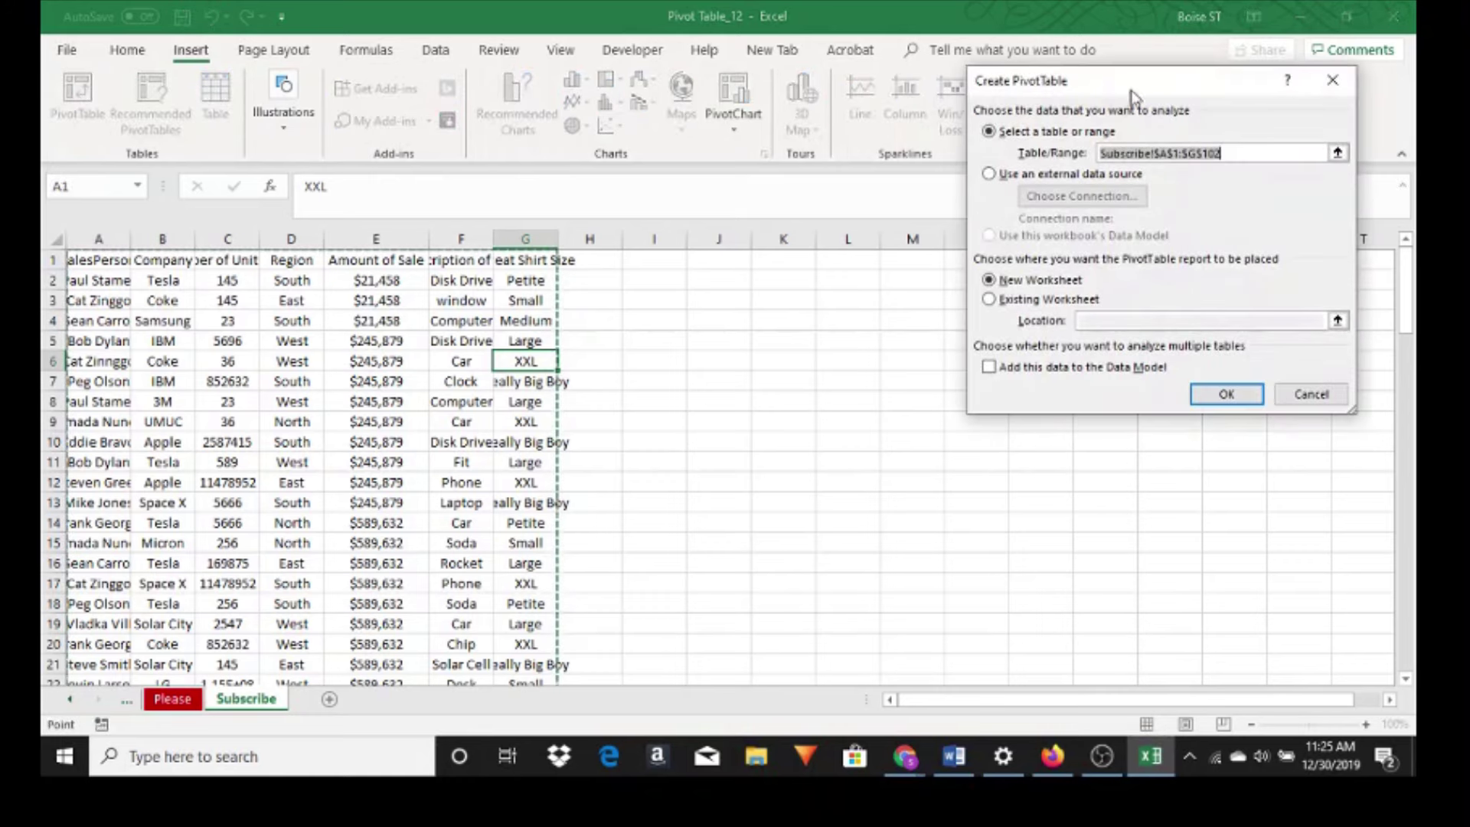
pyautogui.moveTo(1131, 79); pyautogui.dragTo(1071, 73)
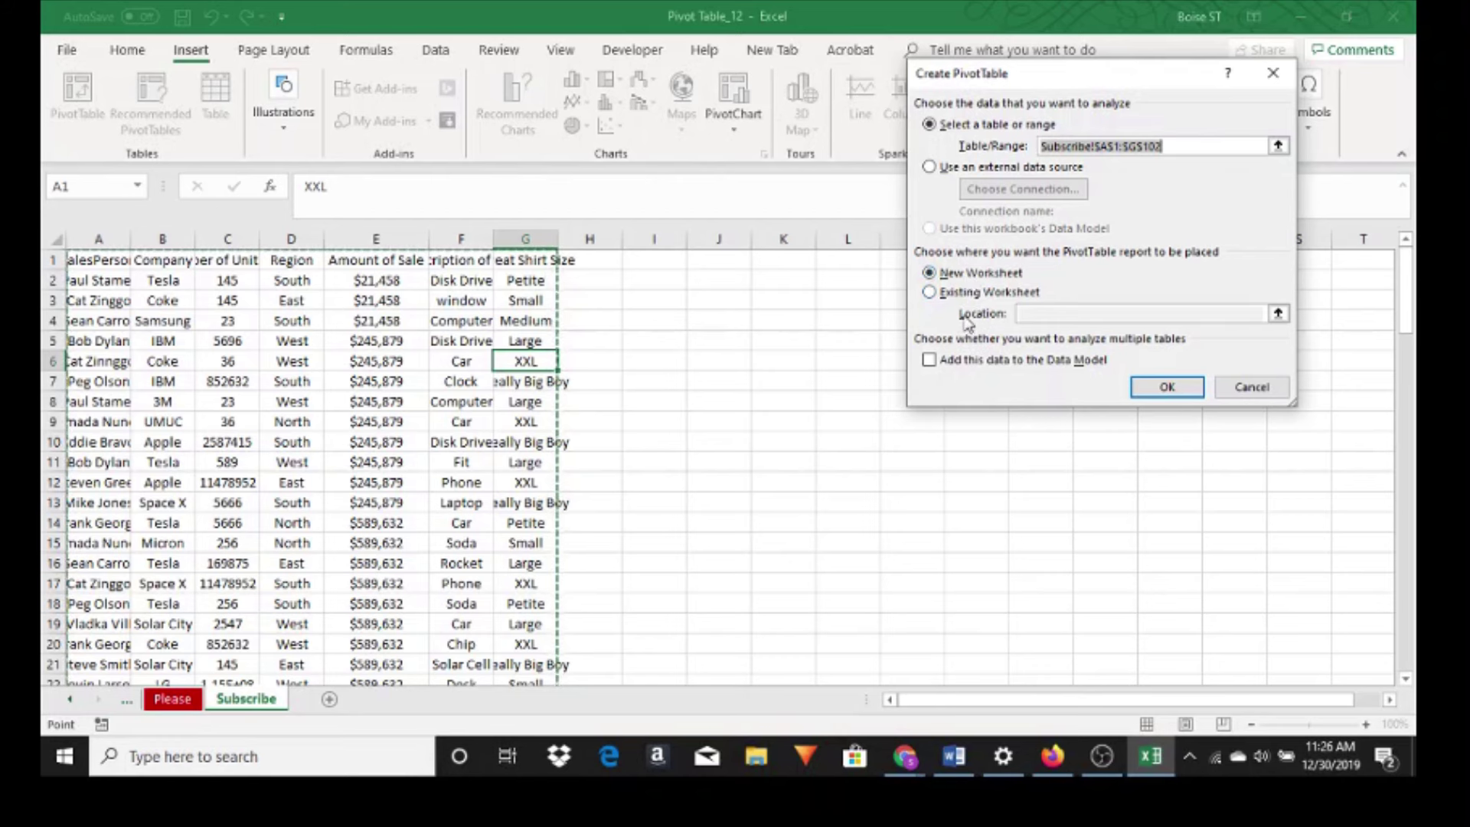
pyautogui.click(929, 293)
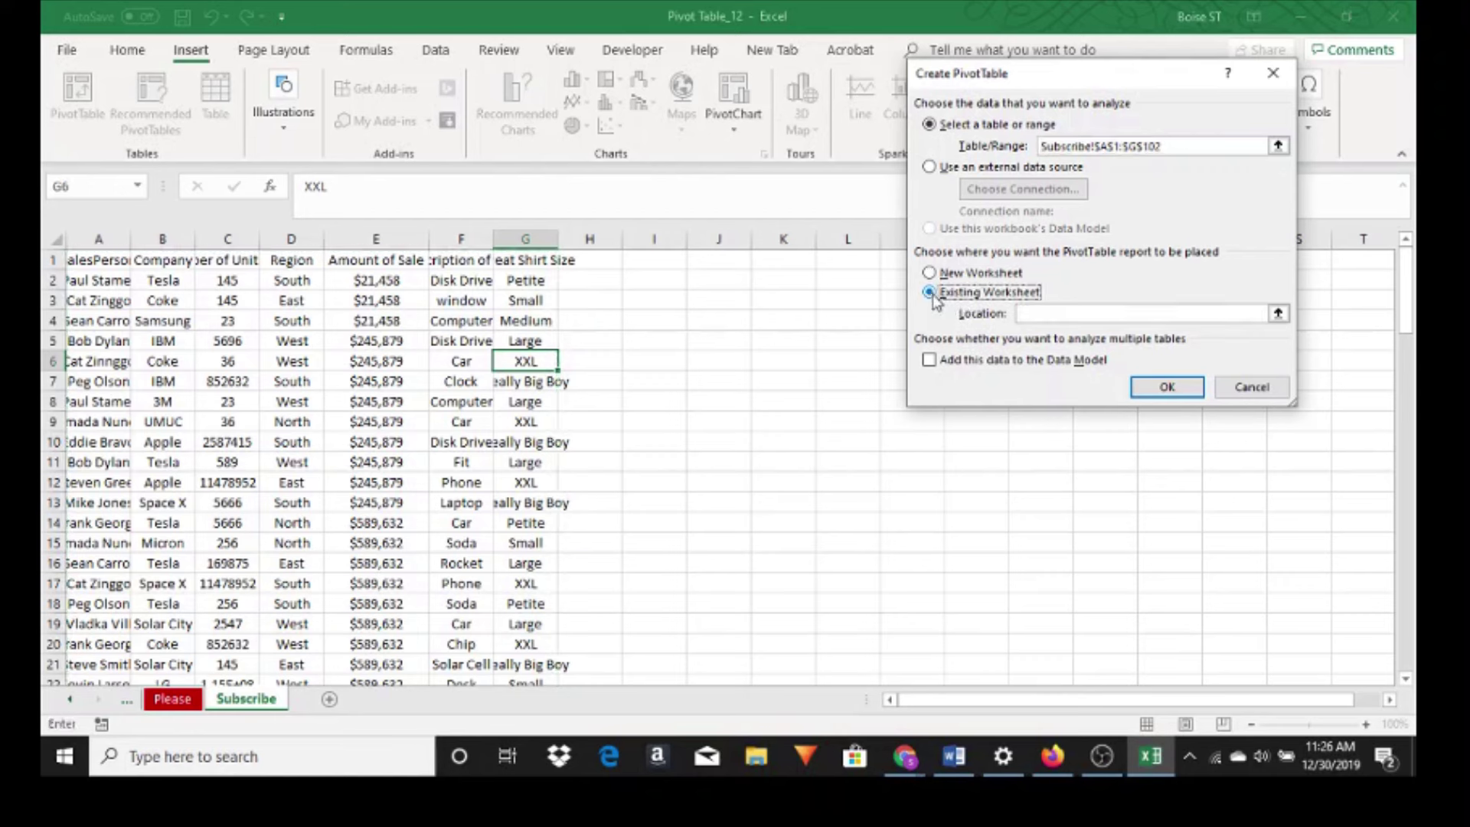
pyautogui.click(1024, 314)
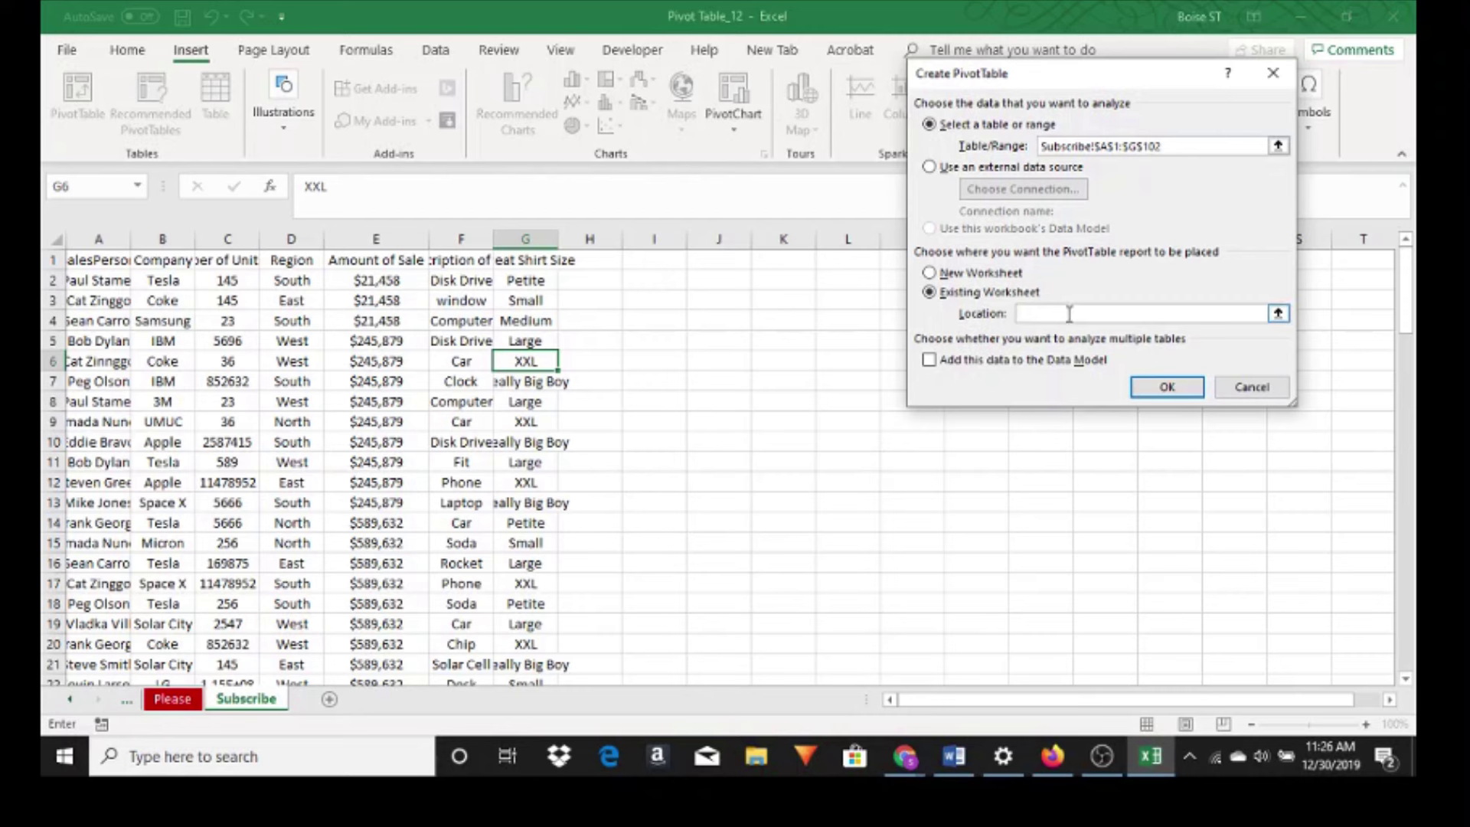
pyautogui.click(635, 280)
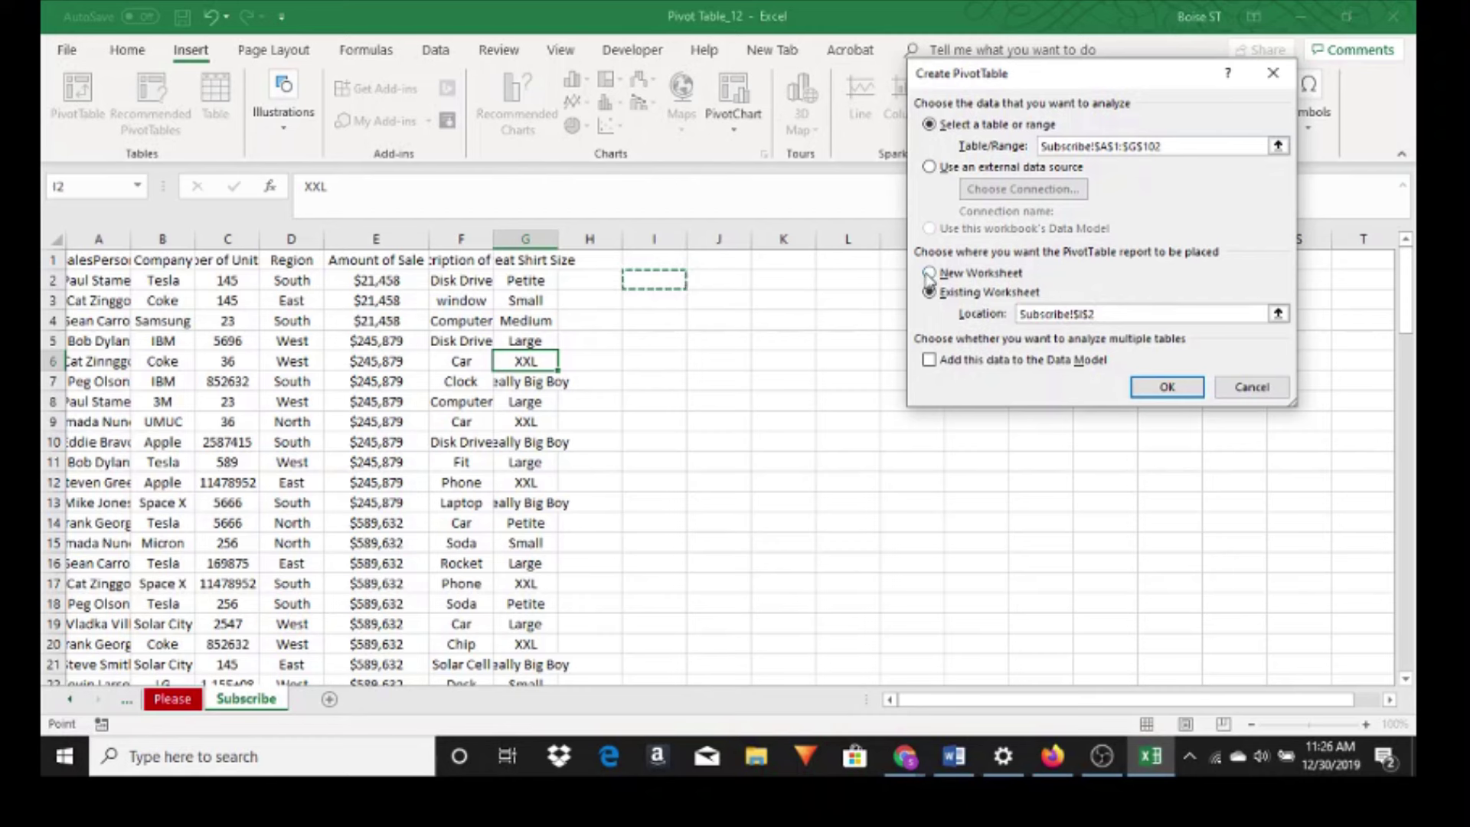
pyautogui.click(929, 274)
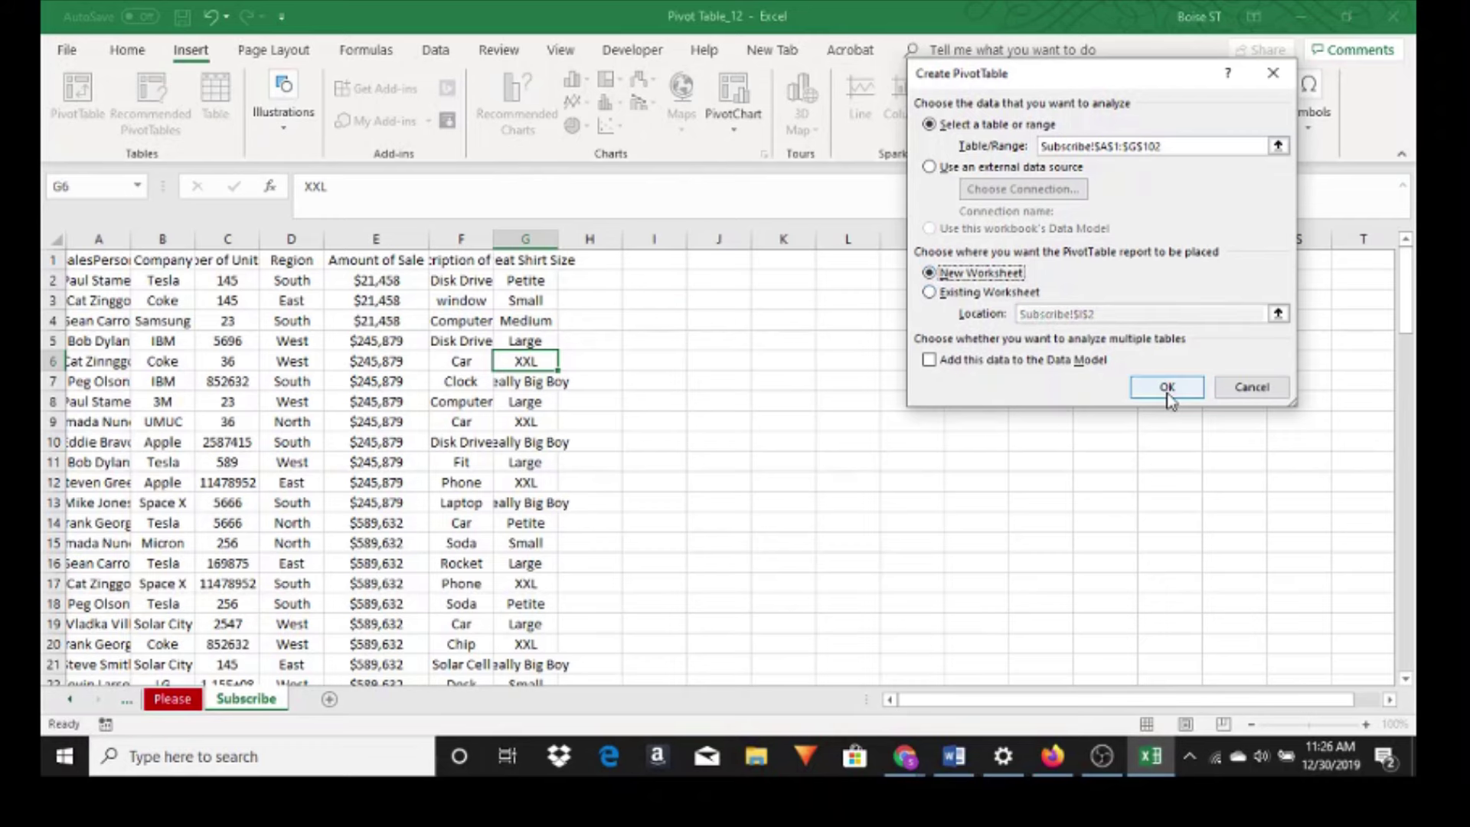
pyautogui.click(1167, 389)
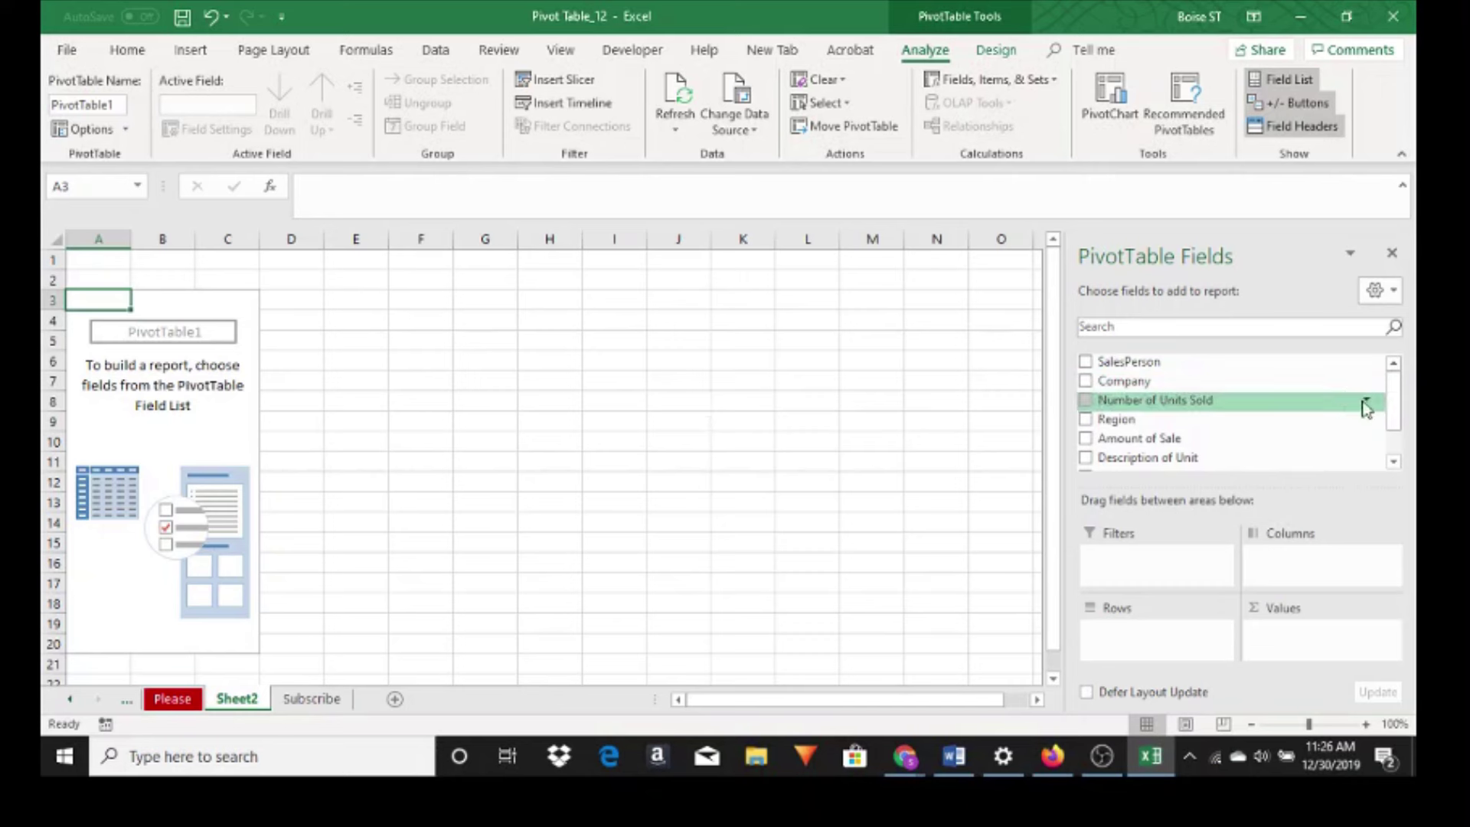
# - Scroll the PivotTable Fields list to review the fields down to Sweat Shirt Size
pyautogui.scroll(-1, 1394, 392)
pyautogui.scroll(1, 1384, 379)
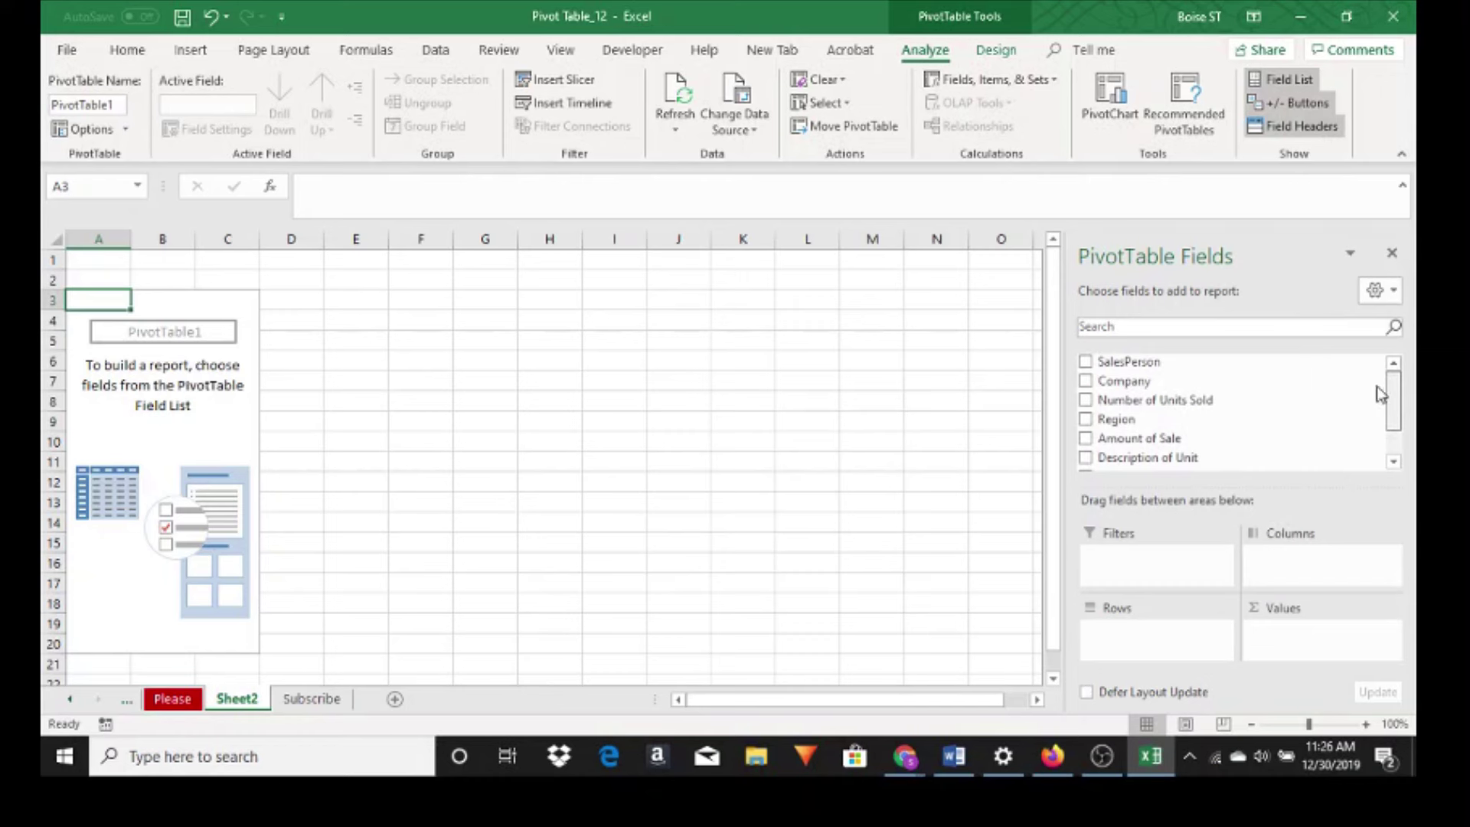
pyautogui.scroll(-2, 1376, 386)
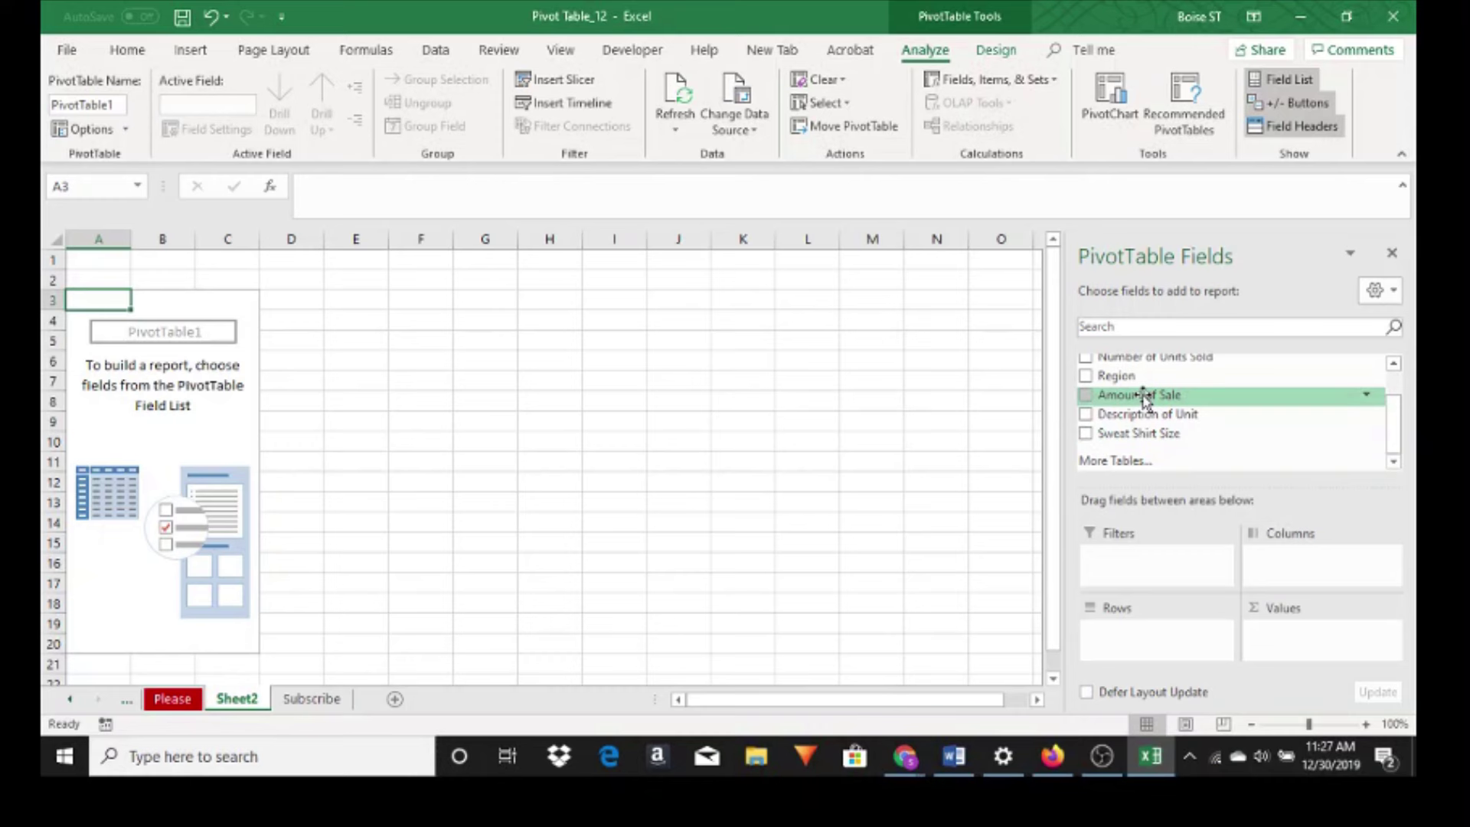
# - Sum Amount of Sale in Values and remove Region from Columns, leaving one 1.3173E+11 total
pyautogui.moveTo(1145, 398); pyautogui.dragTo(1304, 653)
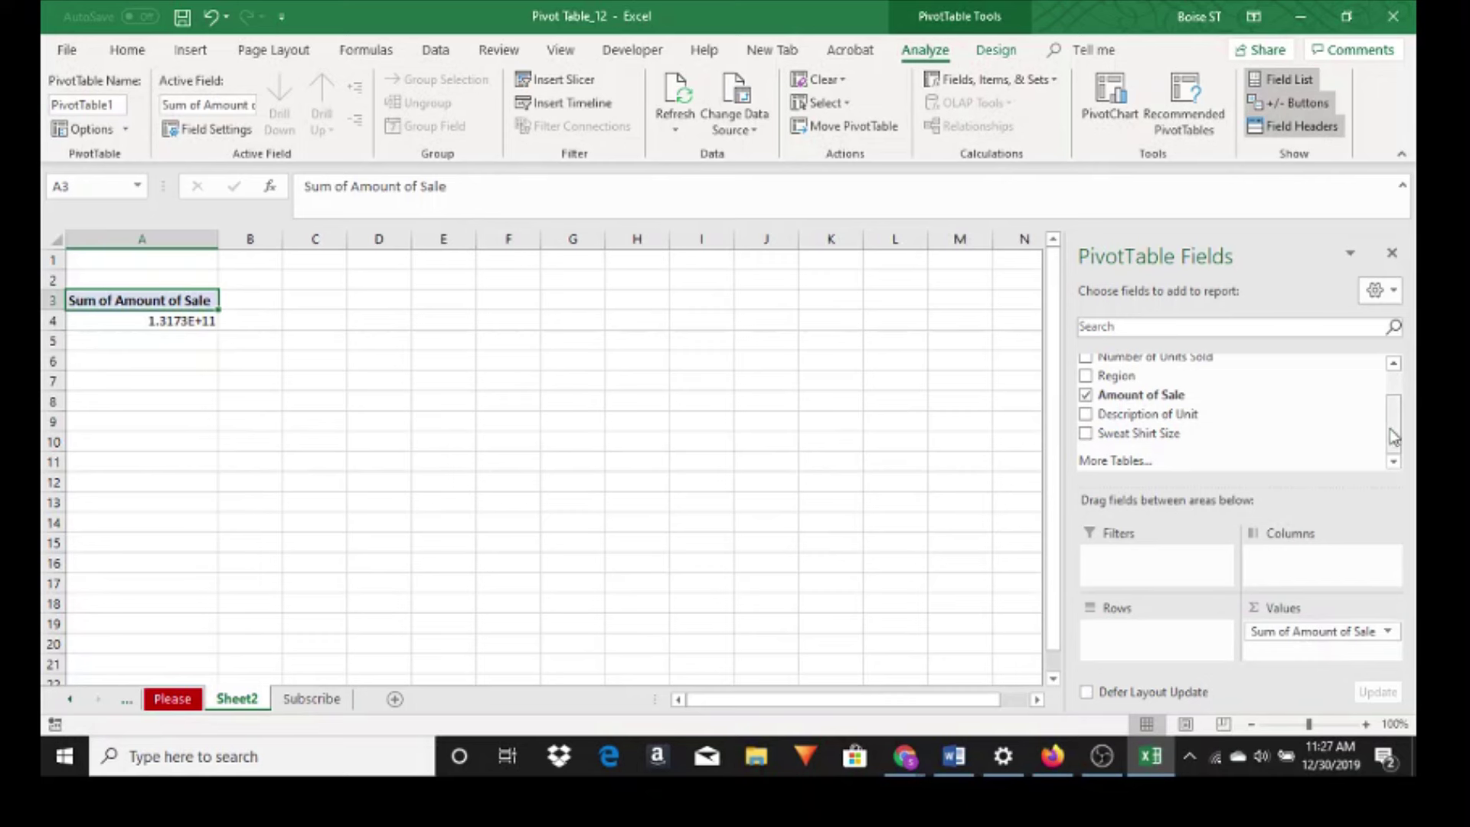
pyautogui.moveTo(1393, 436); pyautogui.dragTo(1394, 403)
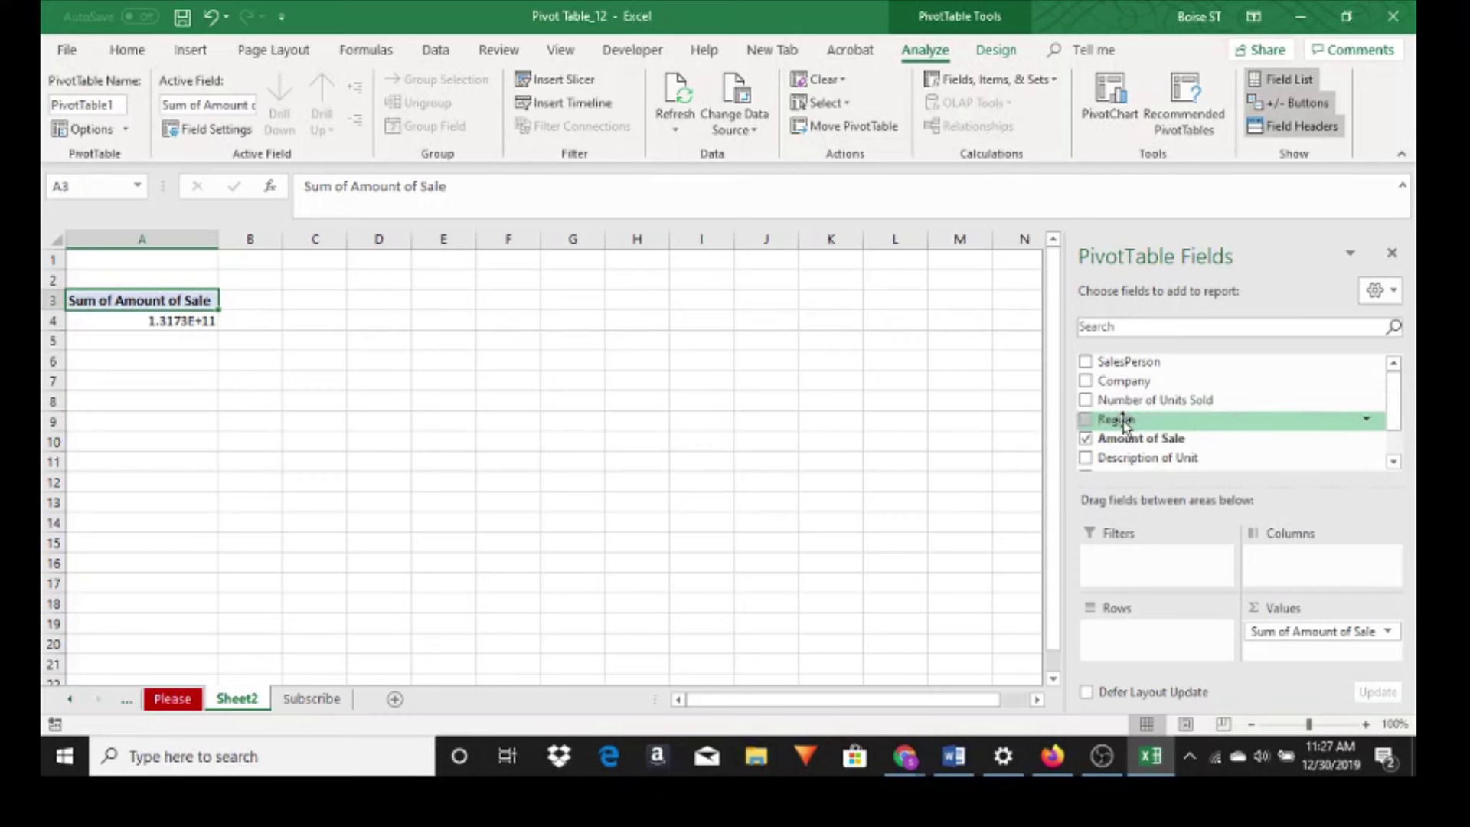
pyautogui.moveTo(1125, 423); pyautogui.dragTo(1288, 557)
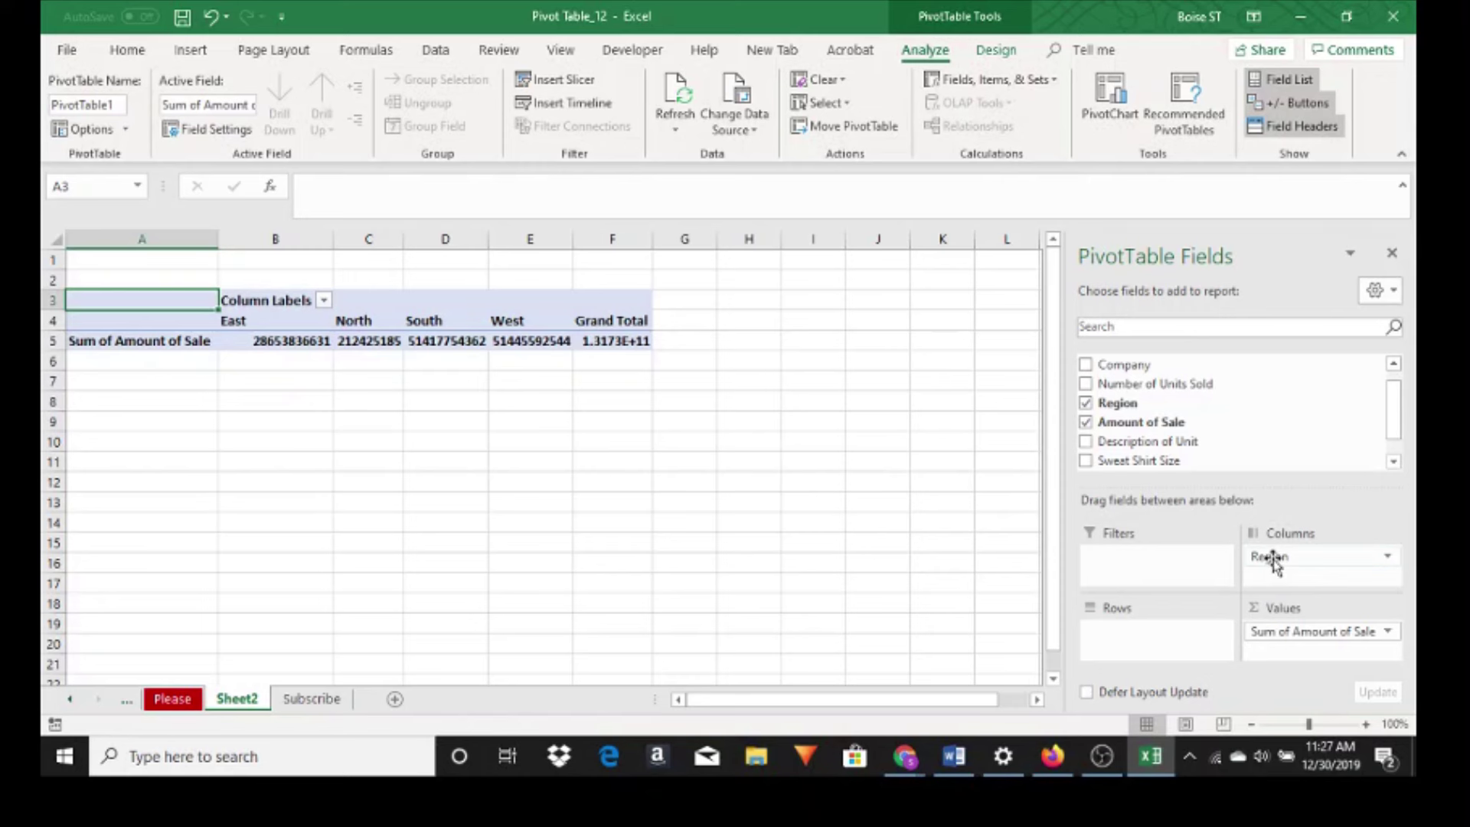
pyautogui.click(1272, 561)
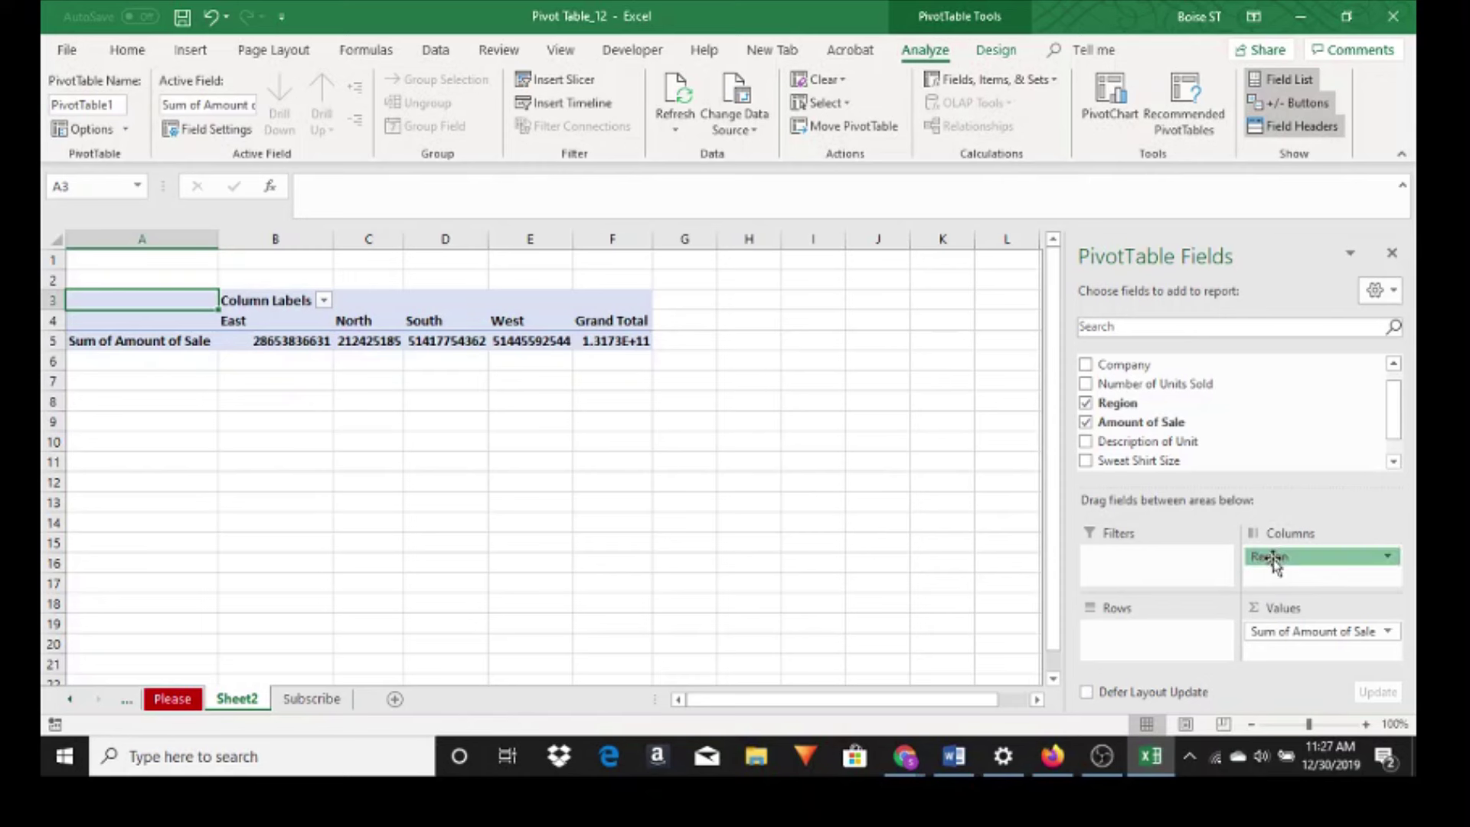
pyautogui.moveTo(1273, 562); pyautogui.dragTo(723, 502)
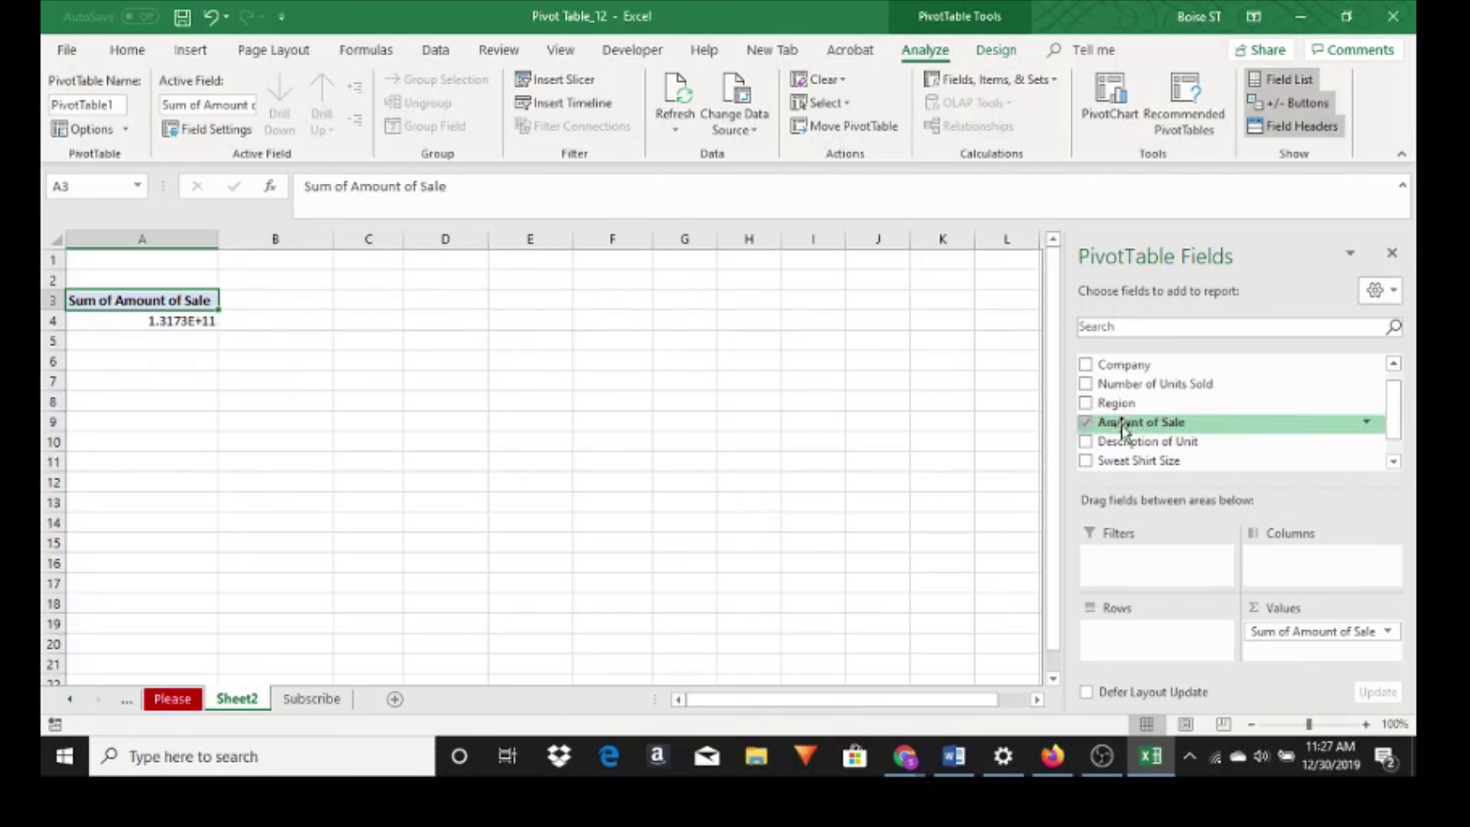
# - Put Region in Rows and Sweat Shirt Size in Filters, filtered to Small only
pyautogui.moveTo(1119, 412); pyautogui.dragTo(1146, 643)
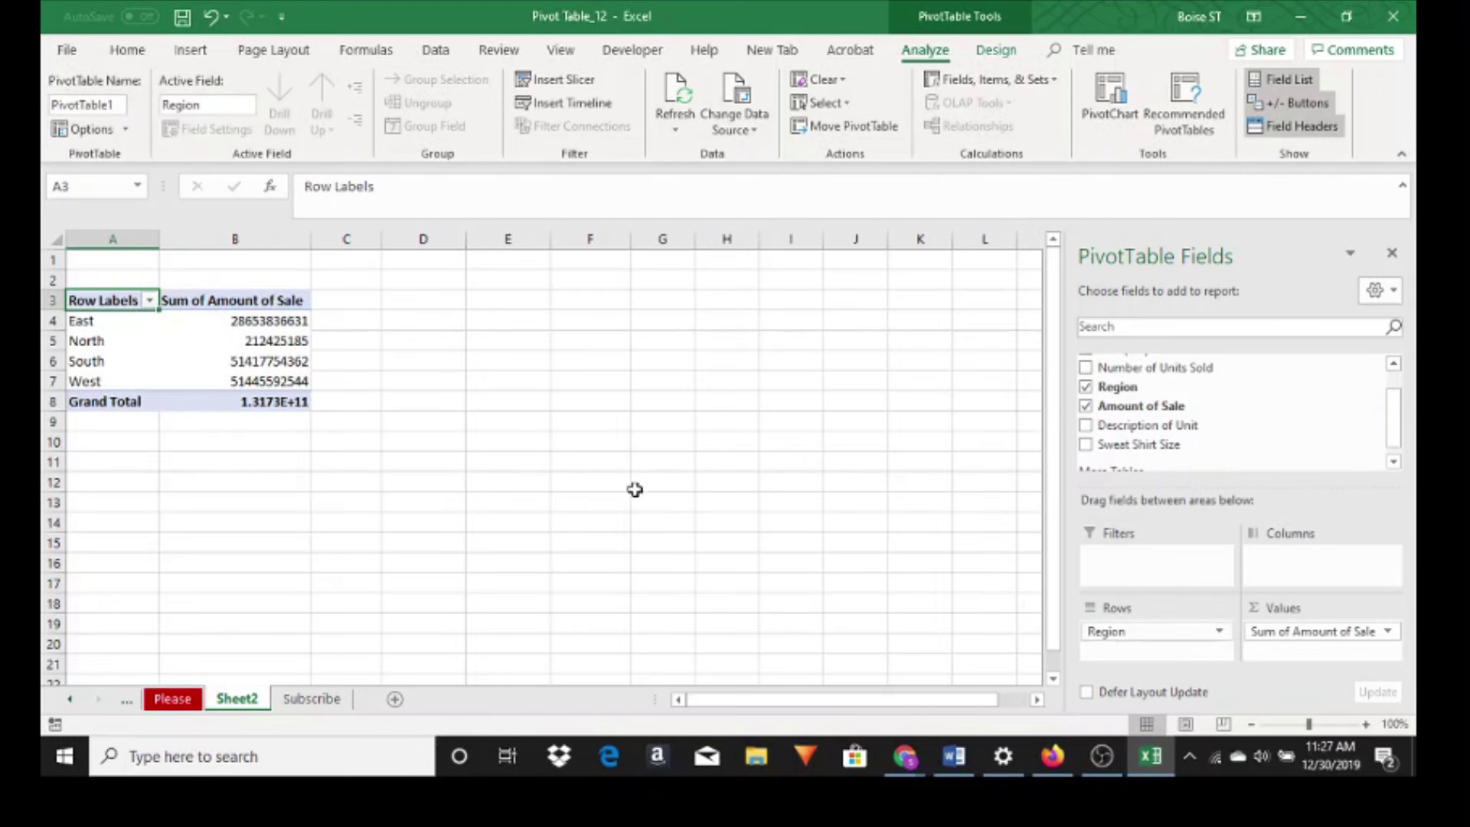
pyautogui.moveTo(1394, 430)
pyautogui.mouseDown()
pyautogui.moveTo(1395, 411)
pyautogui.moveTo(1393, 430)
pyautogui.mouseUp()
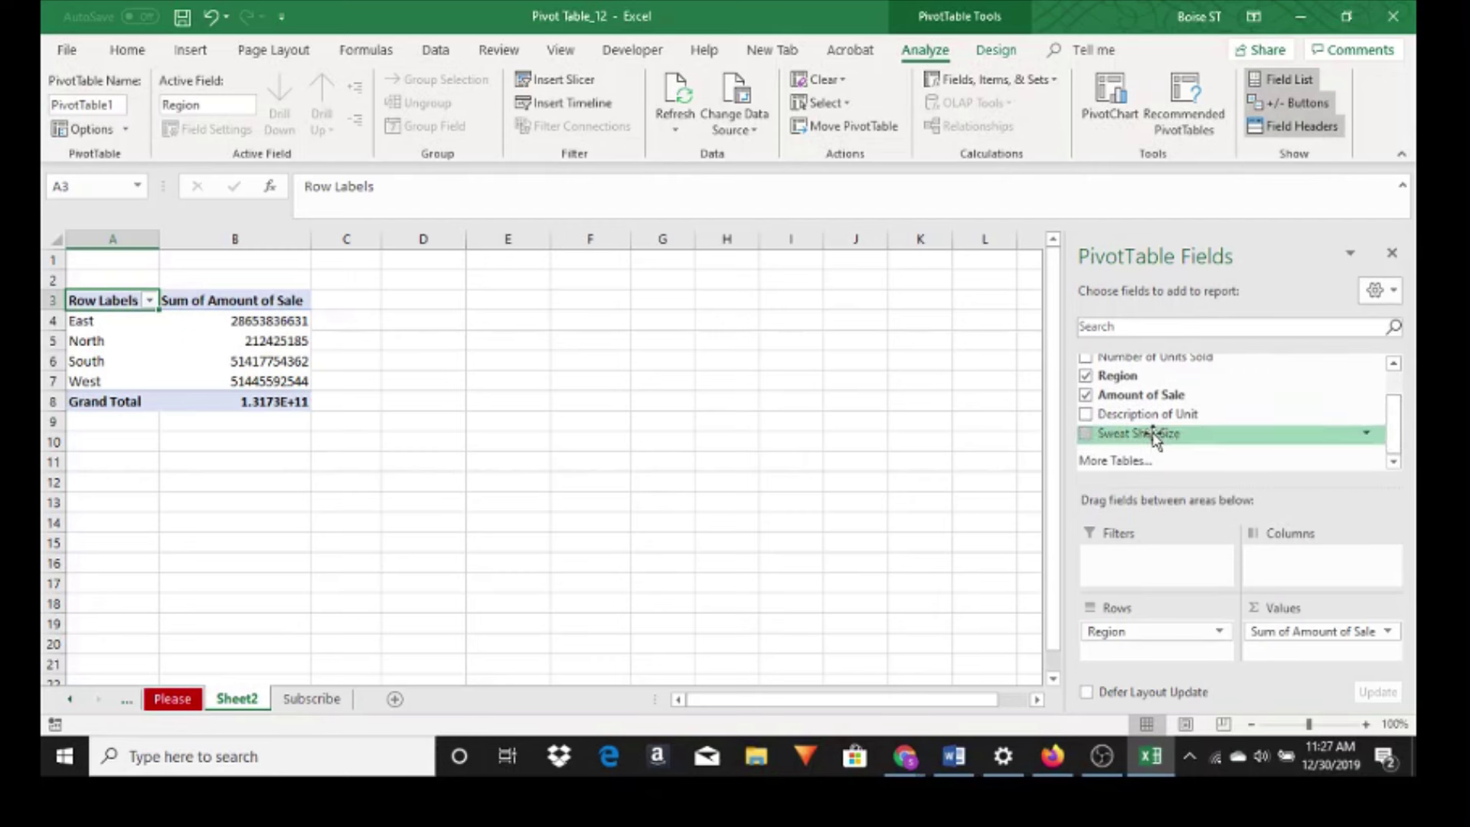
pyautogui.moveTo(1155, 436); pyautogui.dragTo(1141, 558)
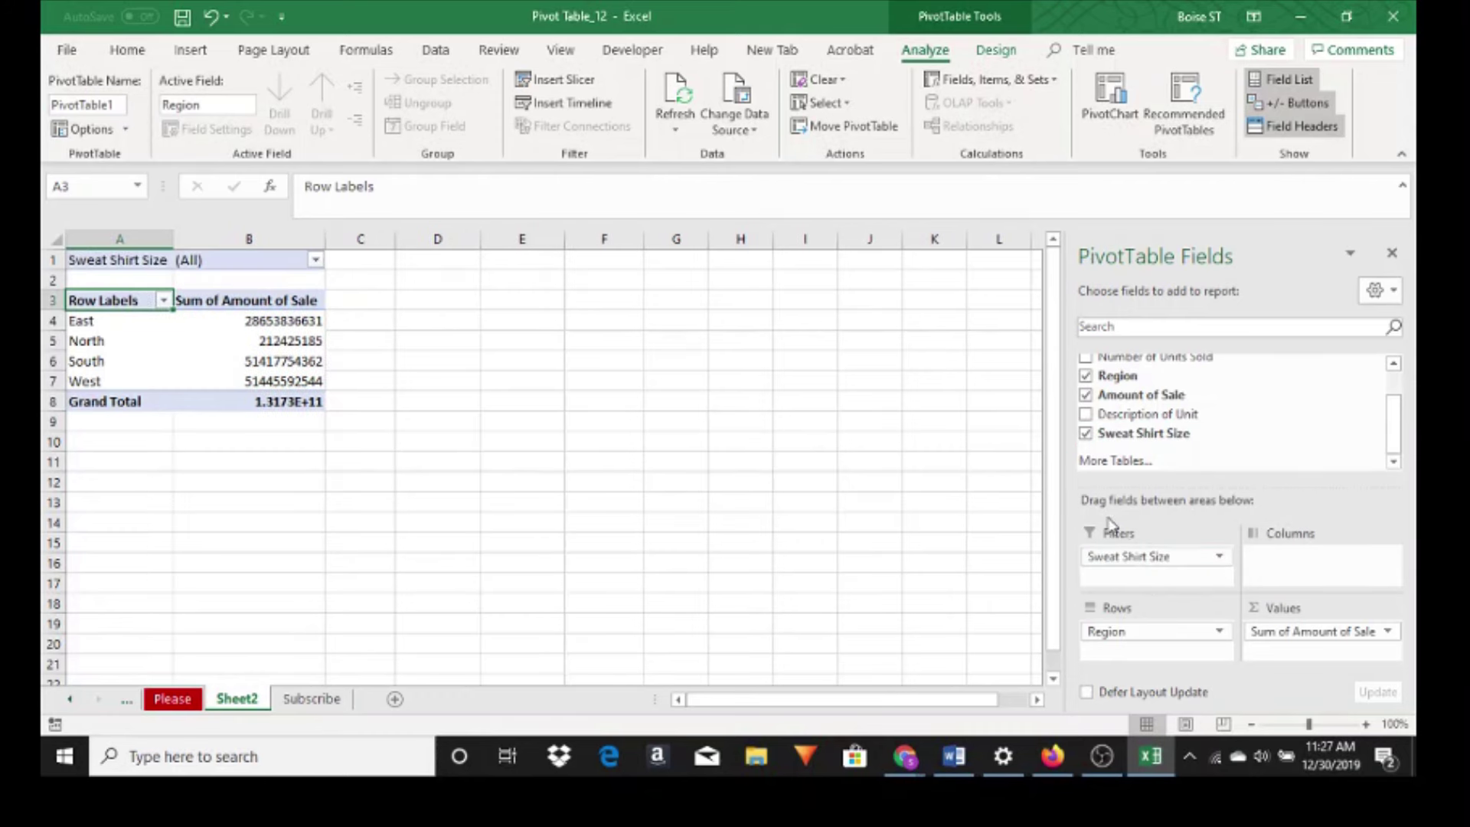
pyautogui.click(315, 262)
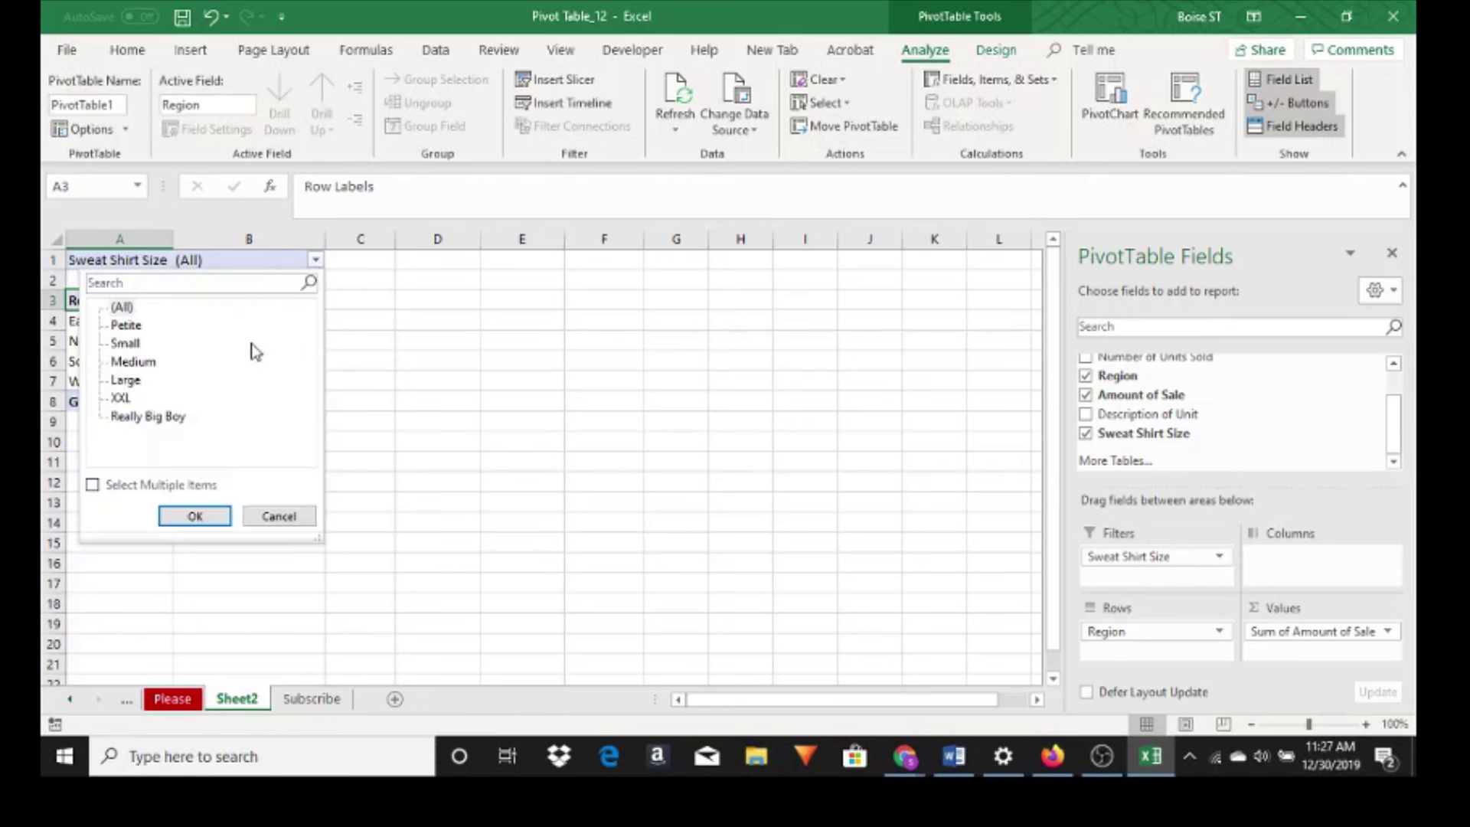
pyautogui.click(126, 346)
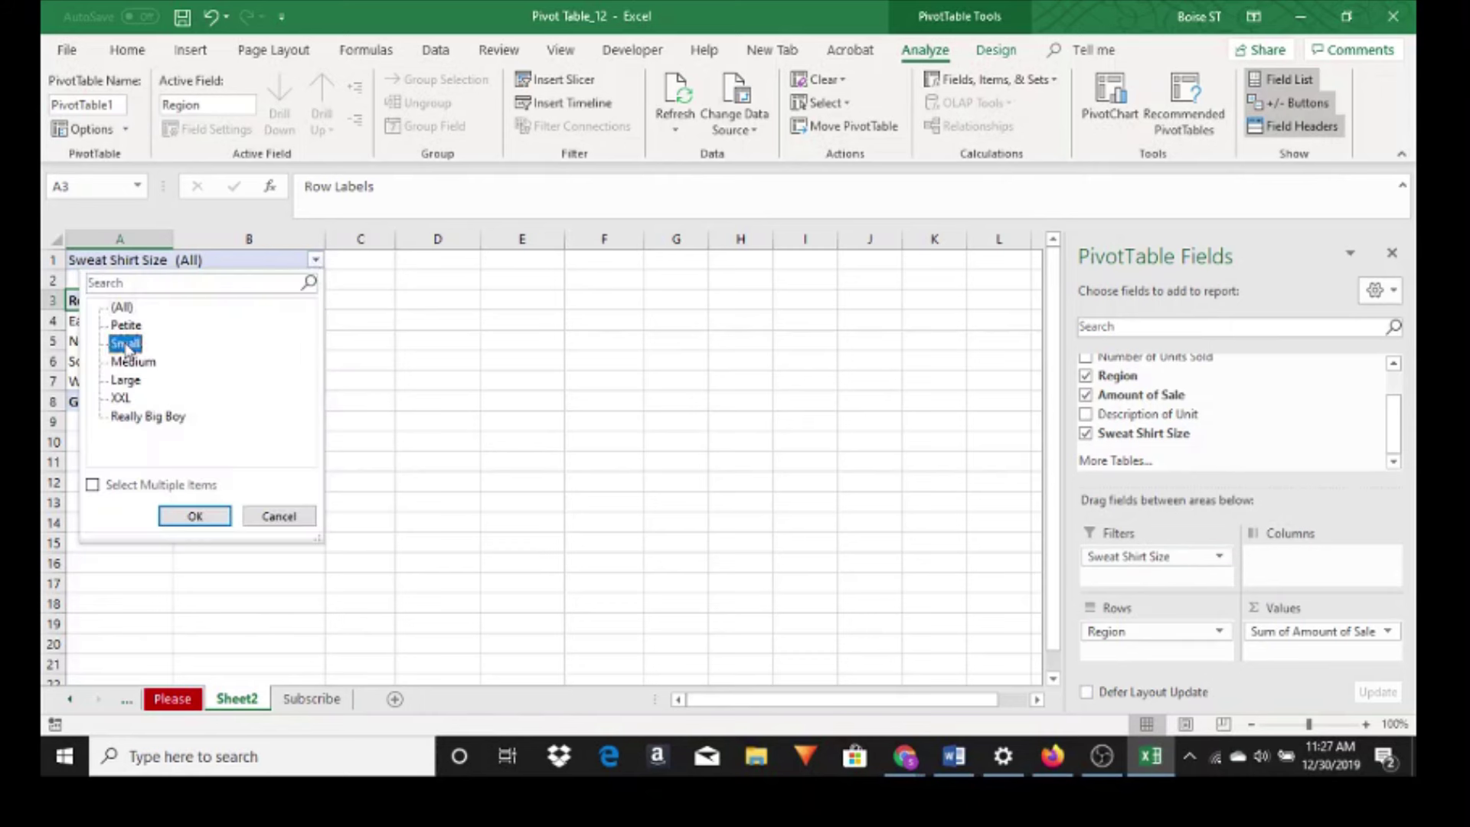
pyautogui.click(175, 522)
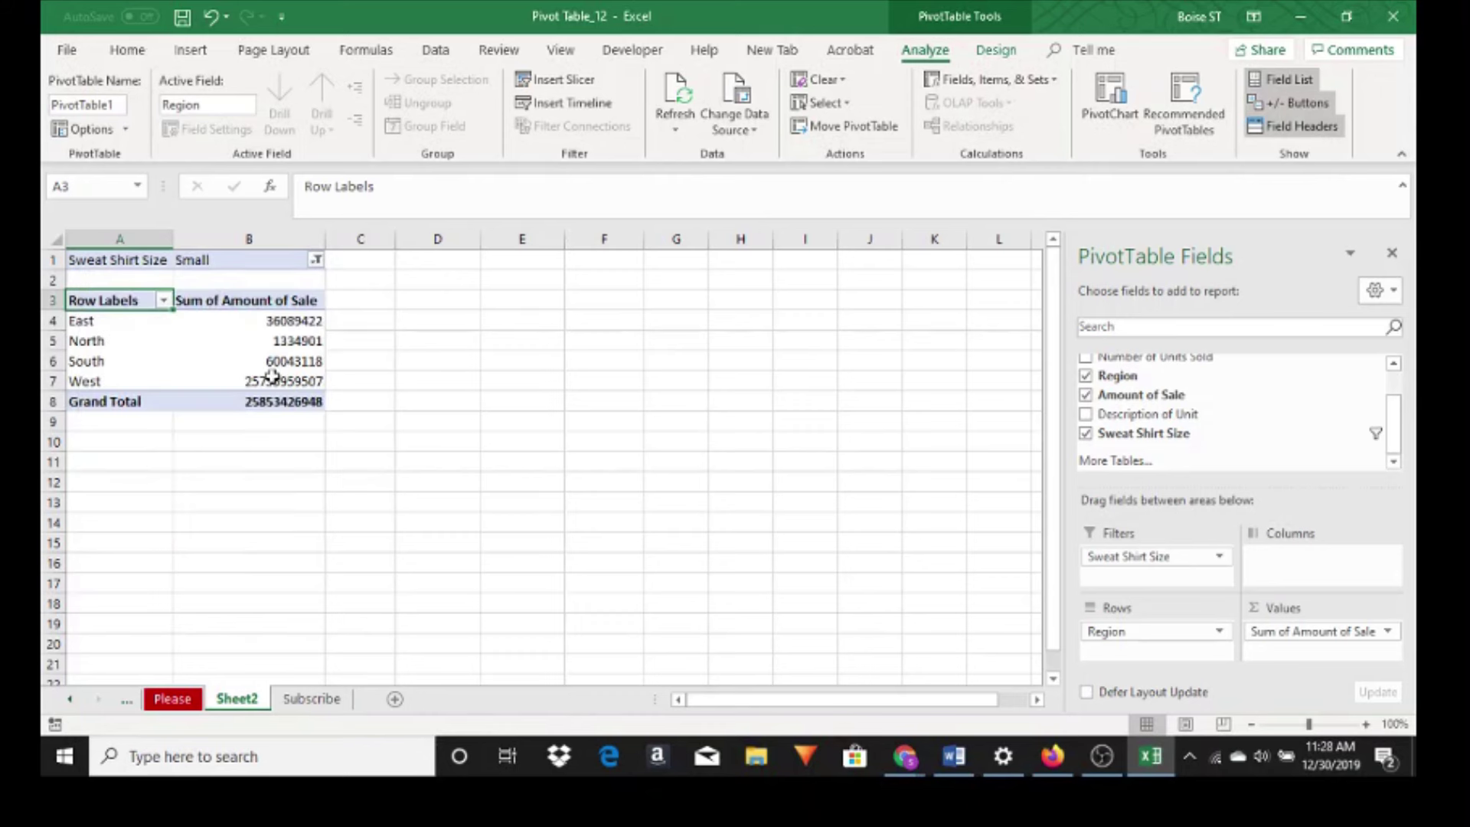
pyautogui.moveTo(277, 411)
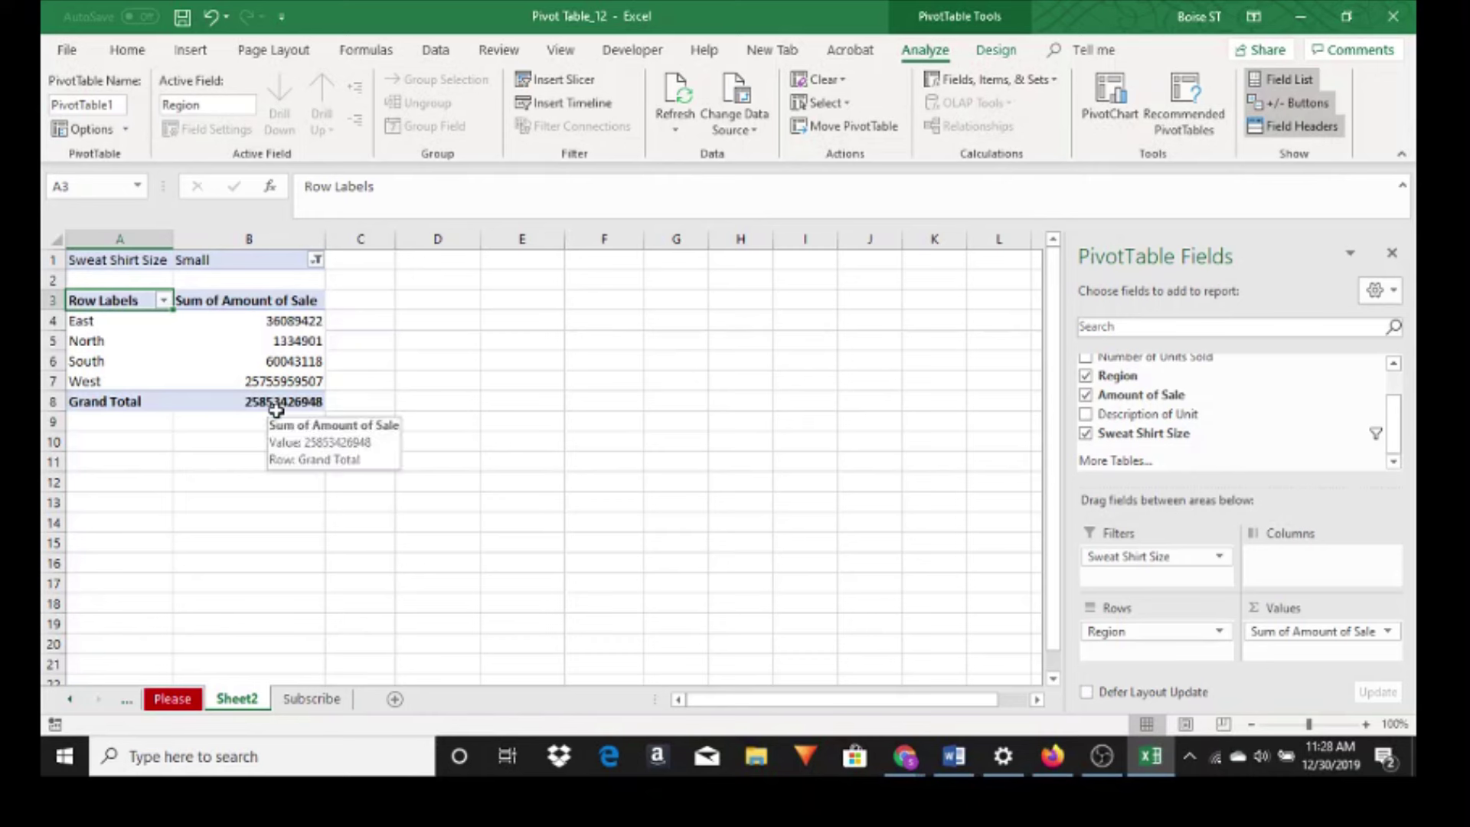
# - Format Sum of Amount of Sale as Currency with 0 decimal places through Value Field Settings
pyautogui.click(284, 322)
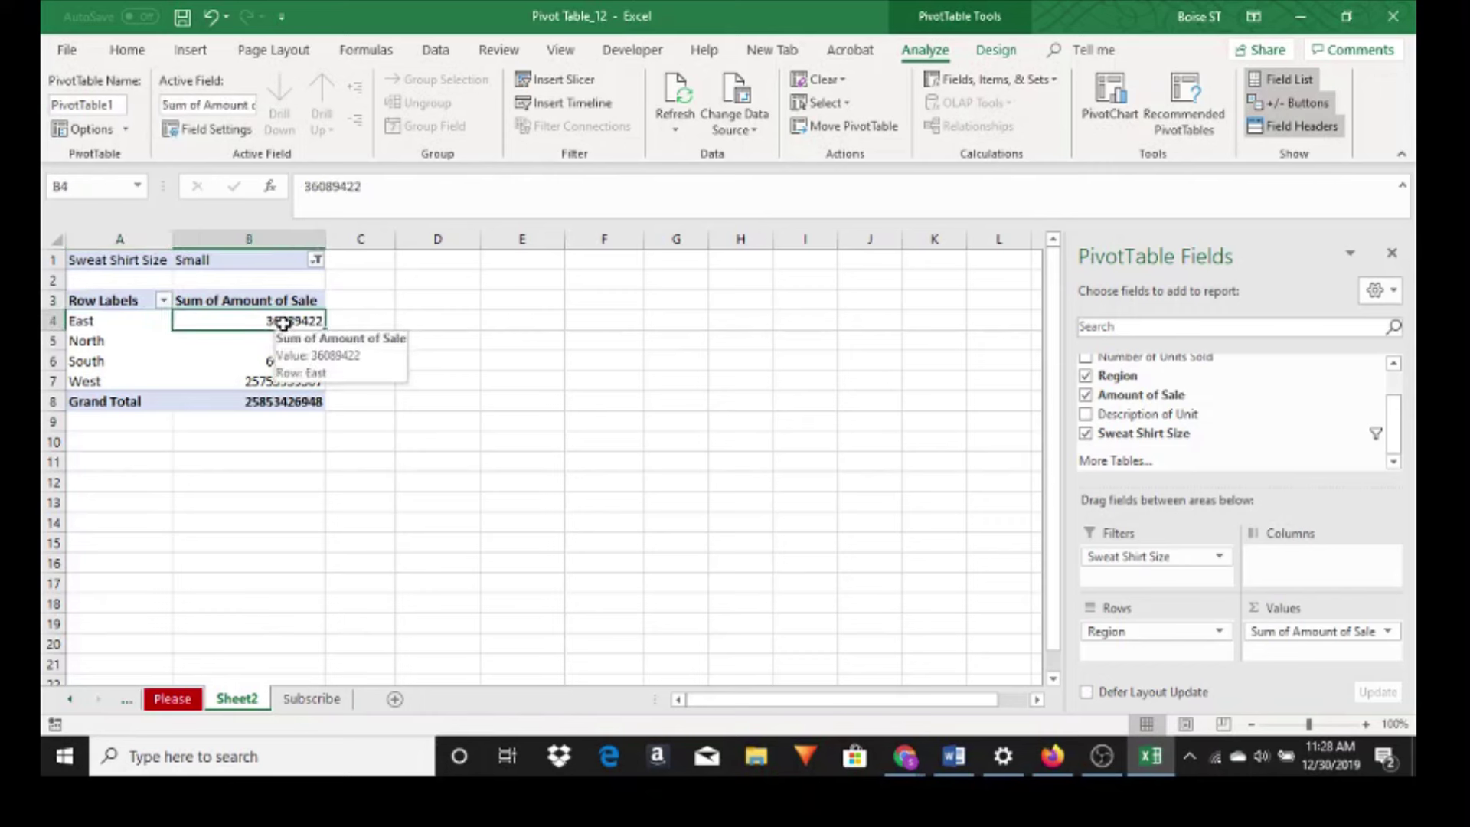
pyautogui.rightClick(283, 322)
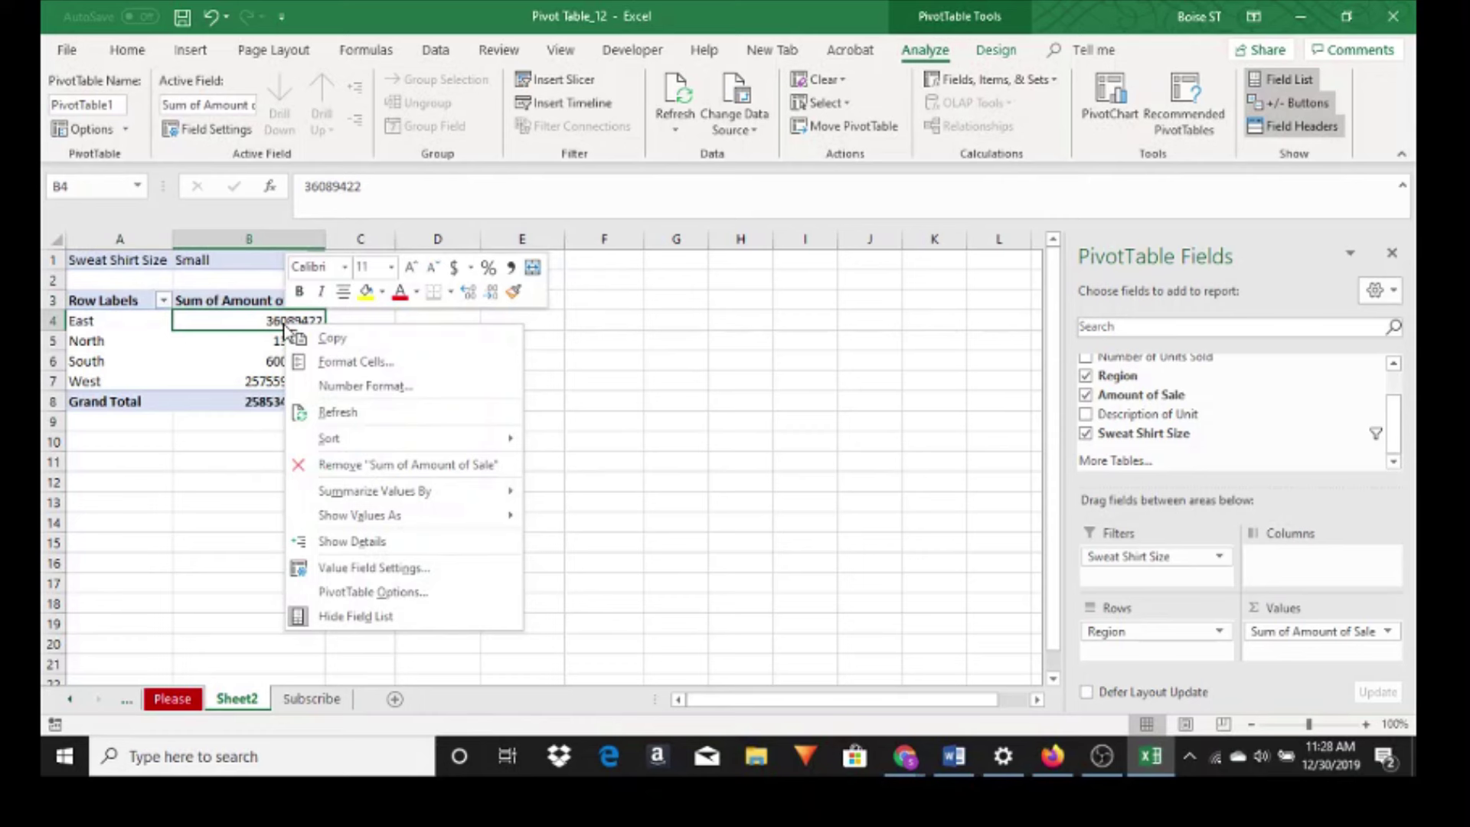
pyautogui.click(333, 568)
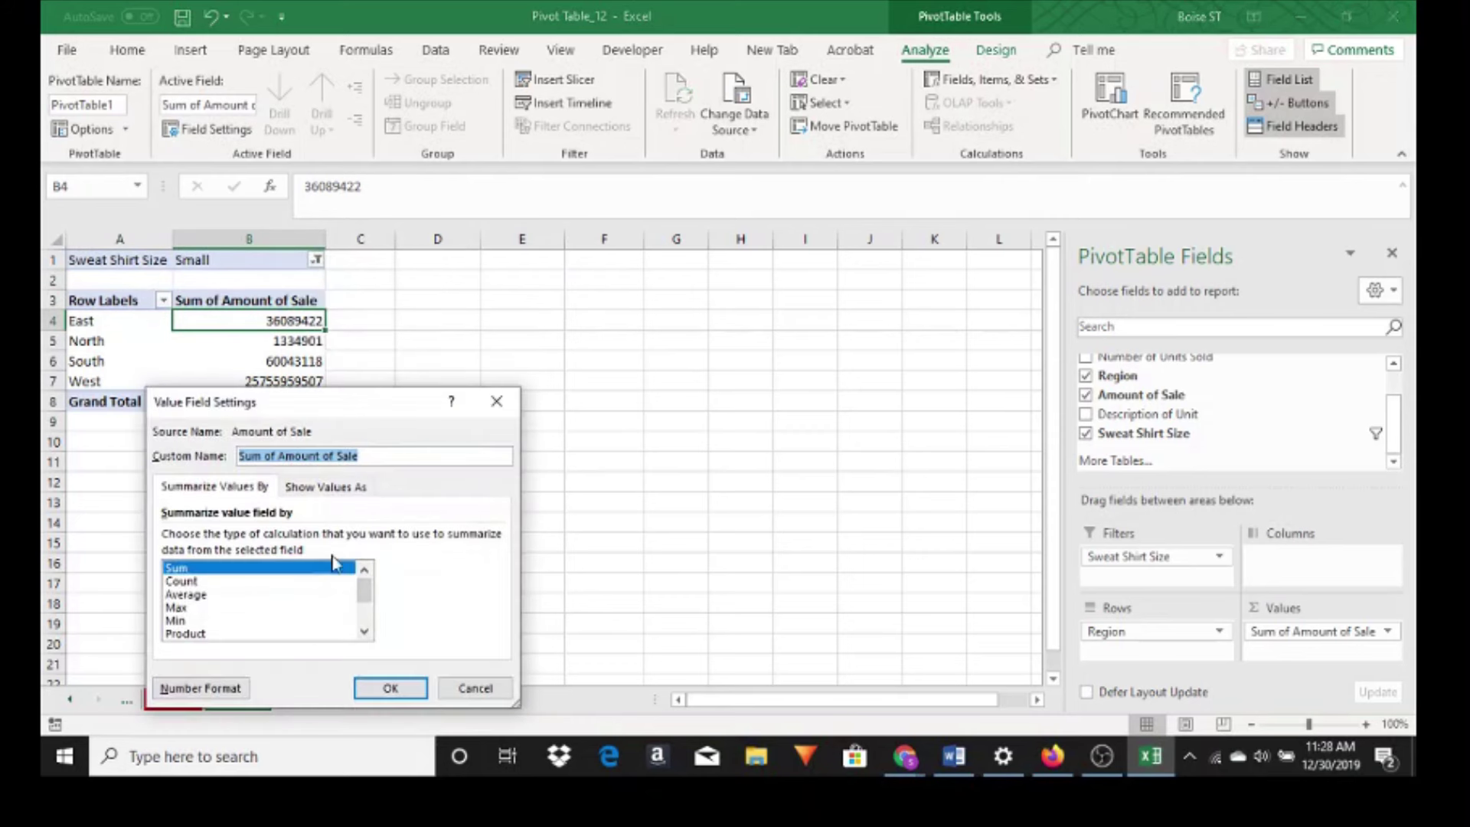
pyautogui.moveTo(325, 407); pyautogui.dragTo(567, 197)
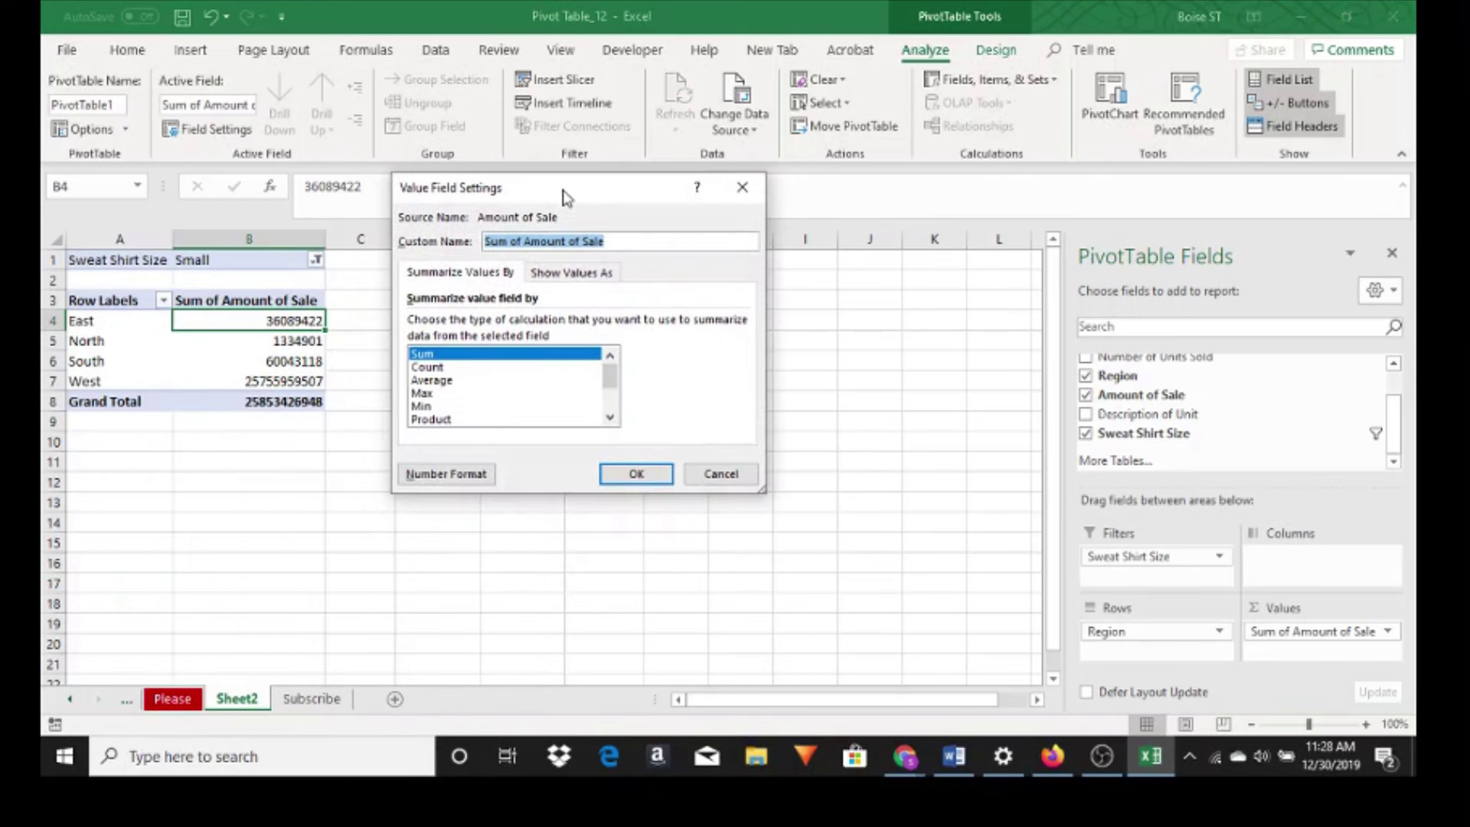
pyautogui.click(430, 475)
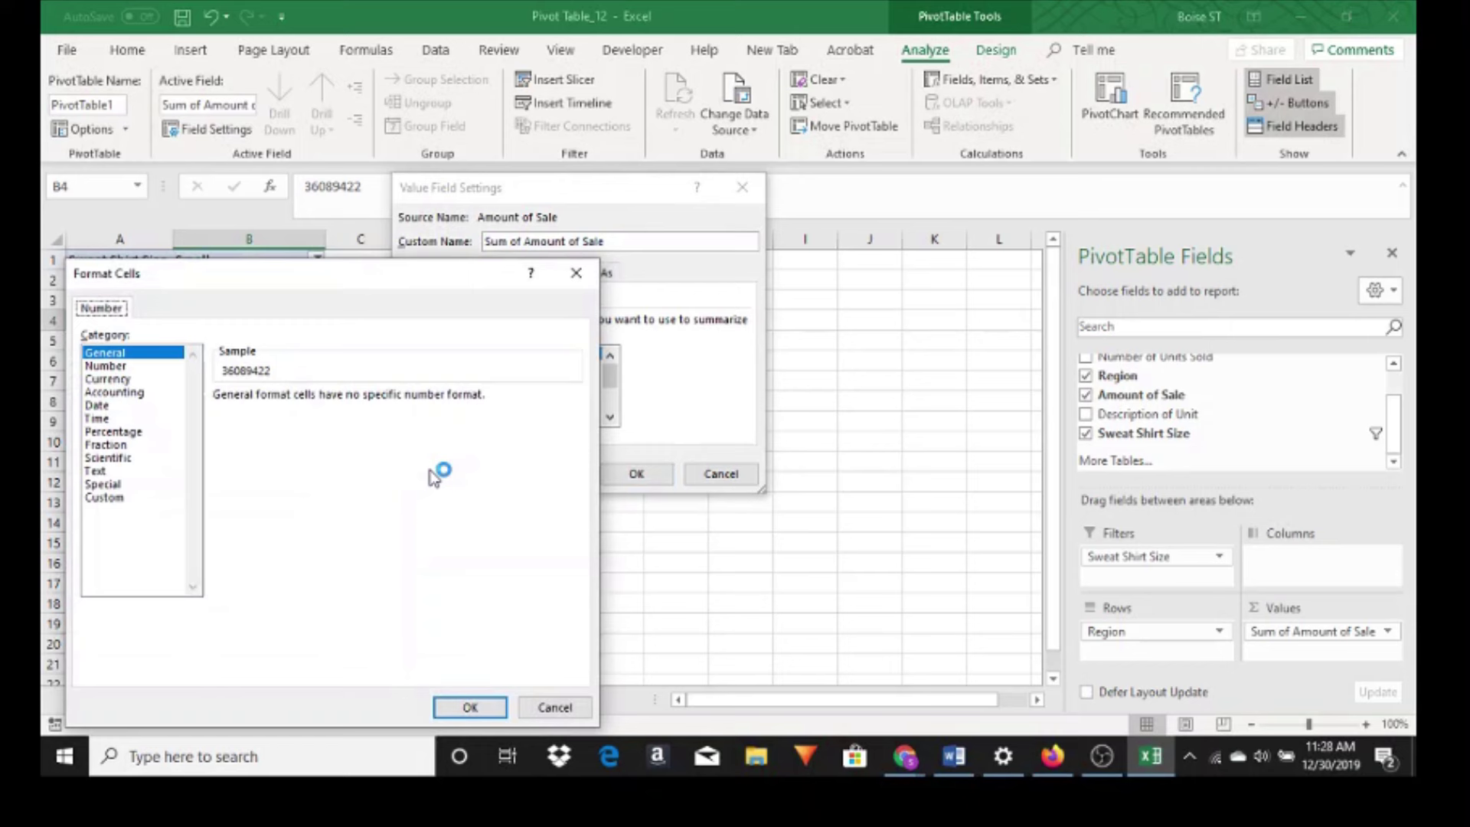
pyautogui.click(105, 381)
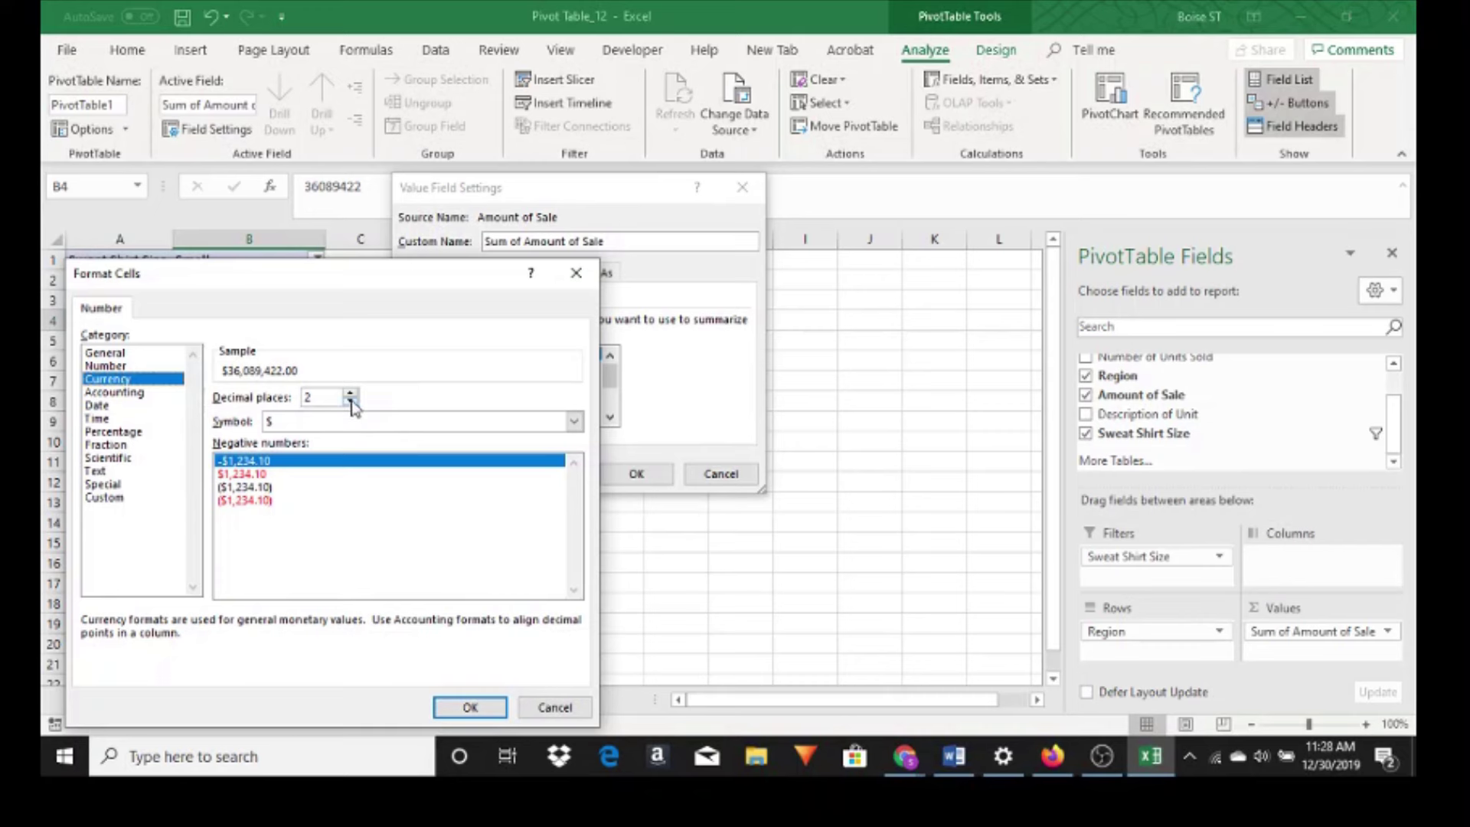
pyautogui.click(351, 402)
pyautogui.click(350, 402)
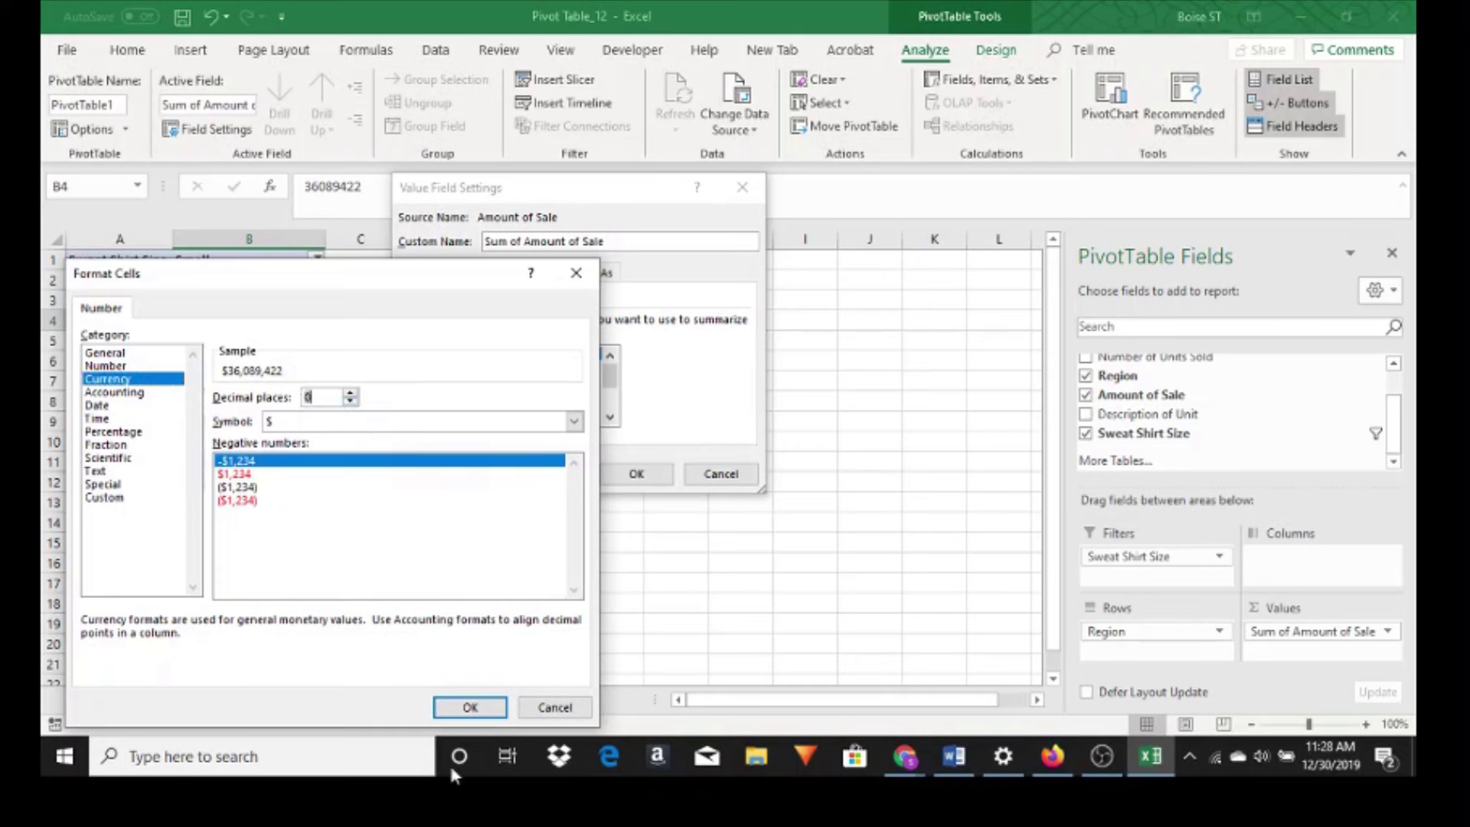
pyautogui.click(471, 708)
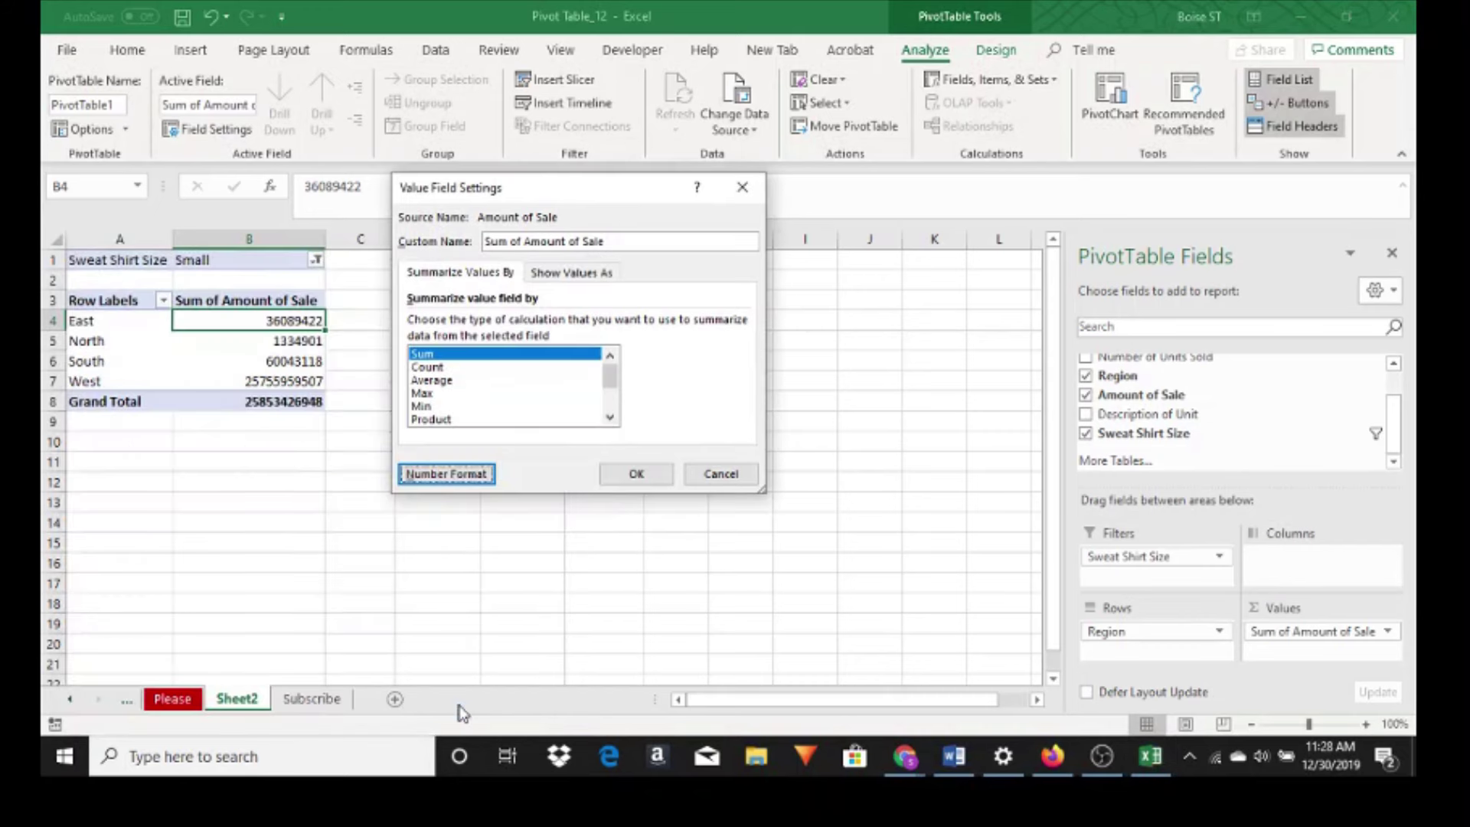
pyautogui.click(637, 477)
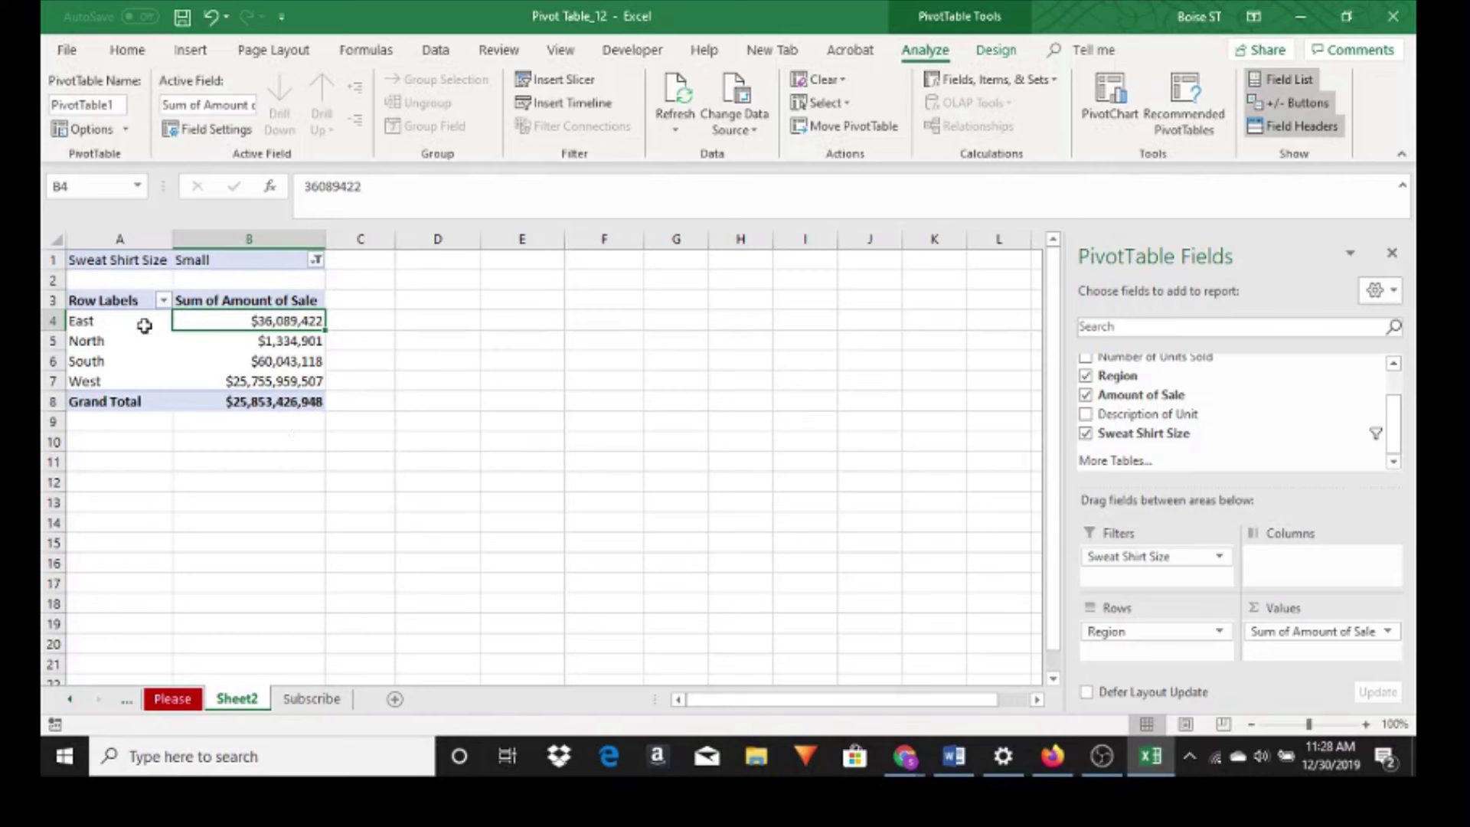
# - Insert a clustered column PivotChart from A3:B8 and place it right of the table
pyautogui.moveTo(112, 302); pyautogui.dragTo(245, 411)
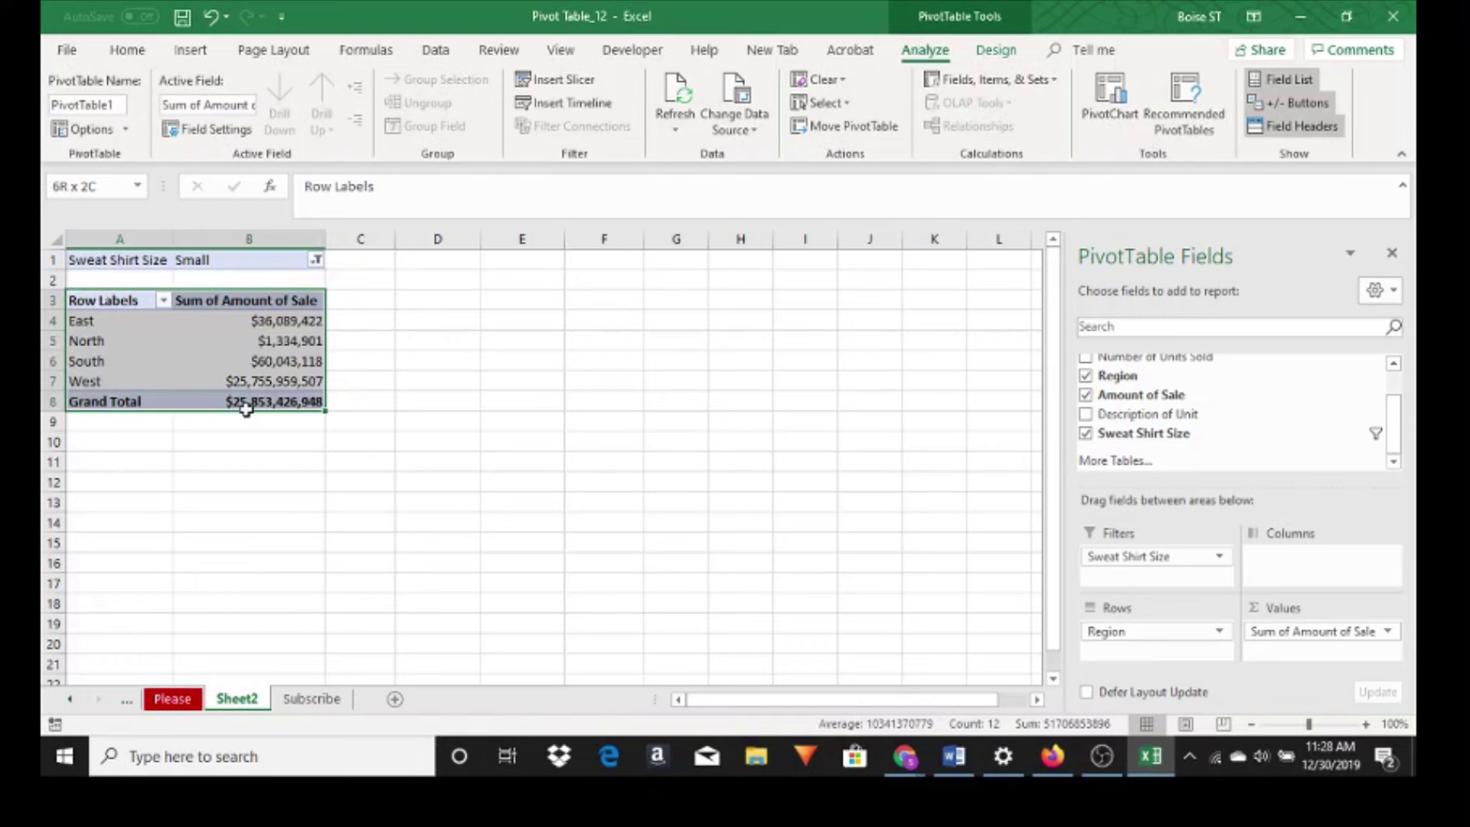
pyautogui.click(196, 57)
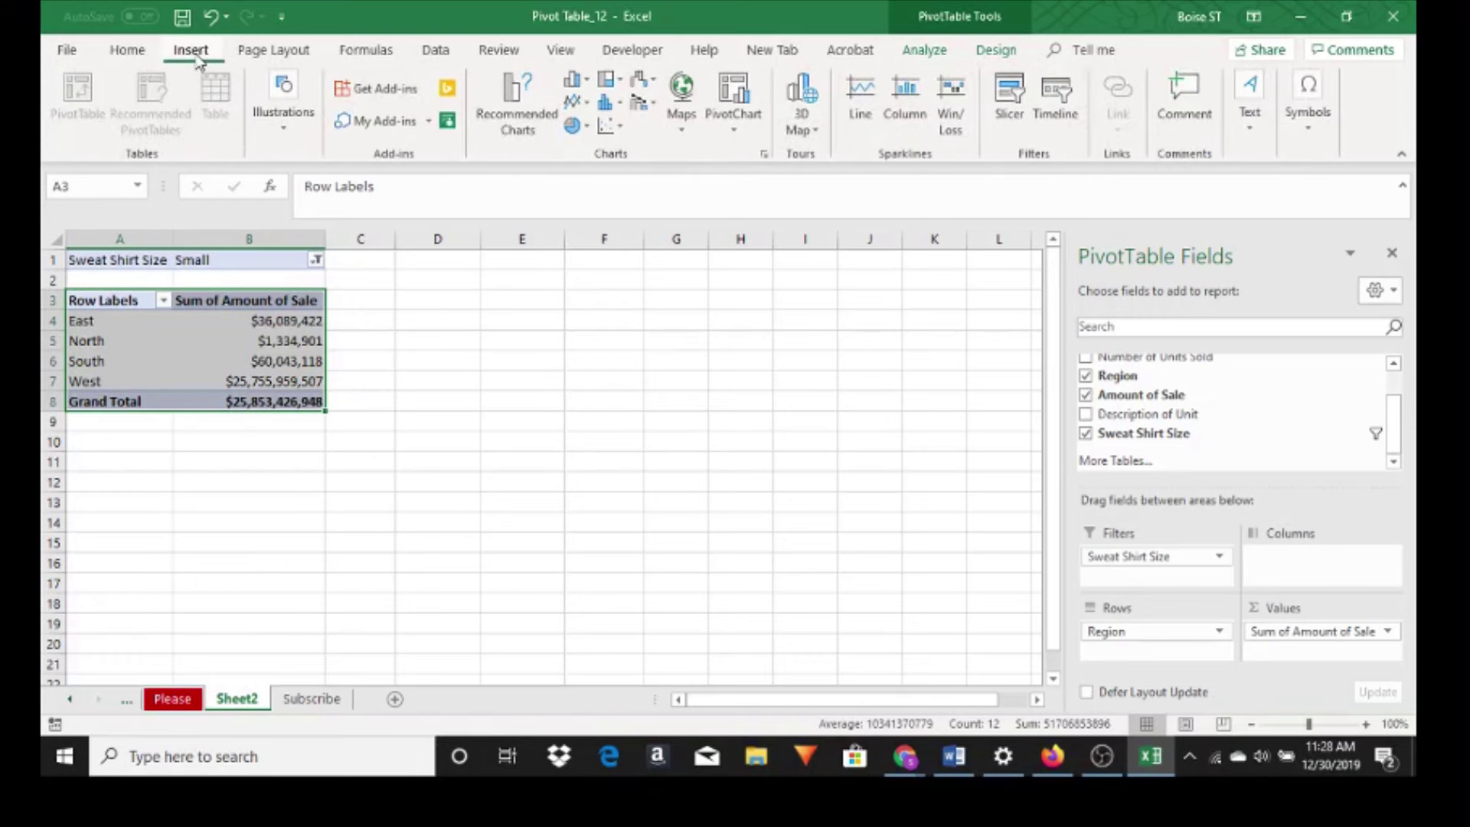
pyautogui.click(580, 83)
pyautogui.click(571, 135)
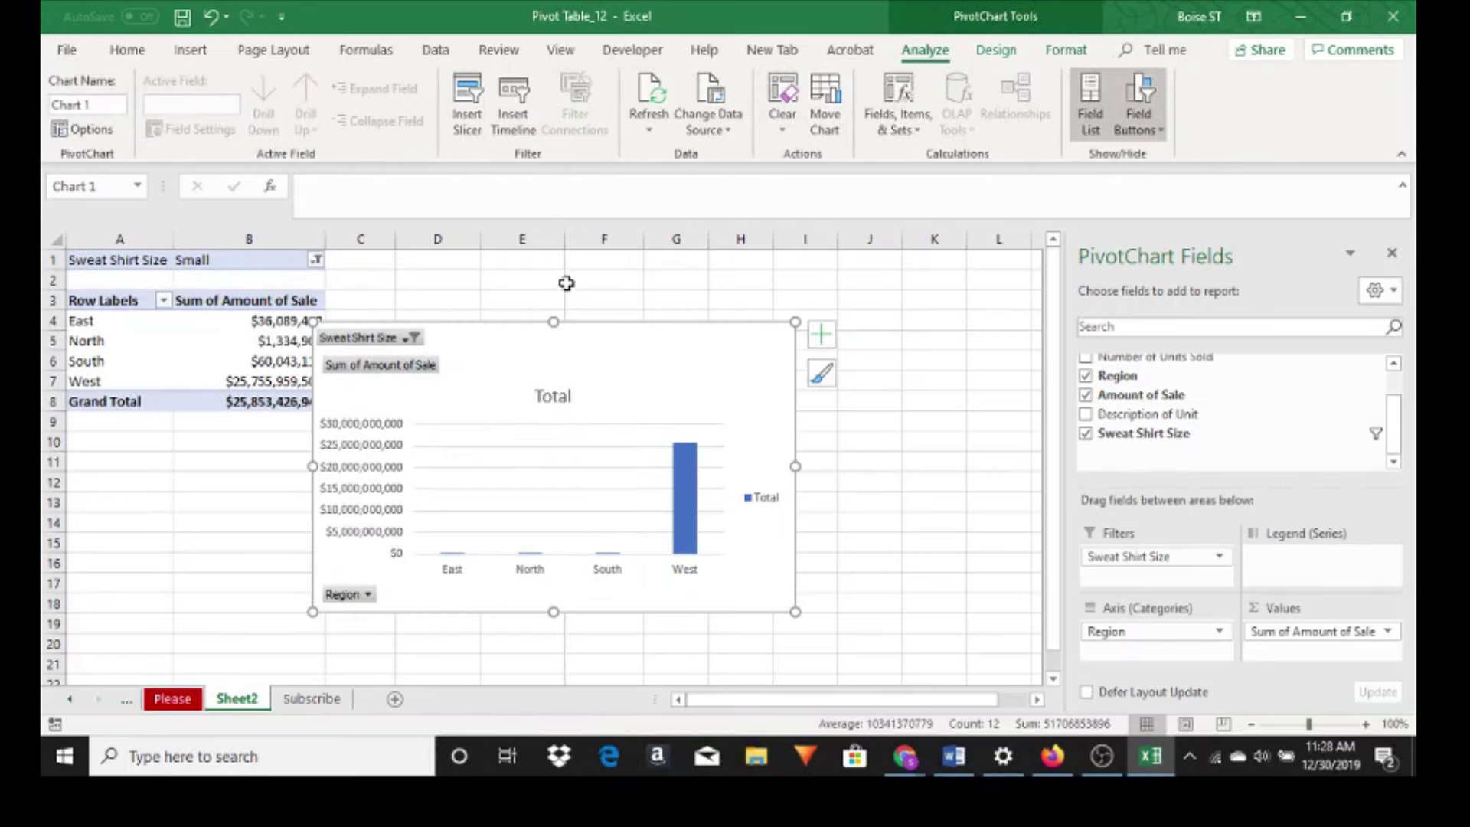
pyautogui.moveTo(518, 338)
pyautogui.mouseDown()
pyautogui.moveTo(663, 276)
pyautogui.moveTo(668, 291)
pyautogui.mouseUp()
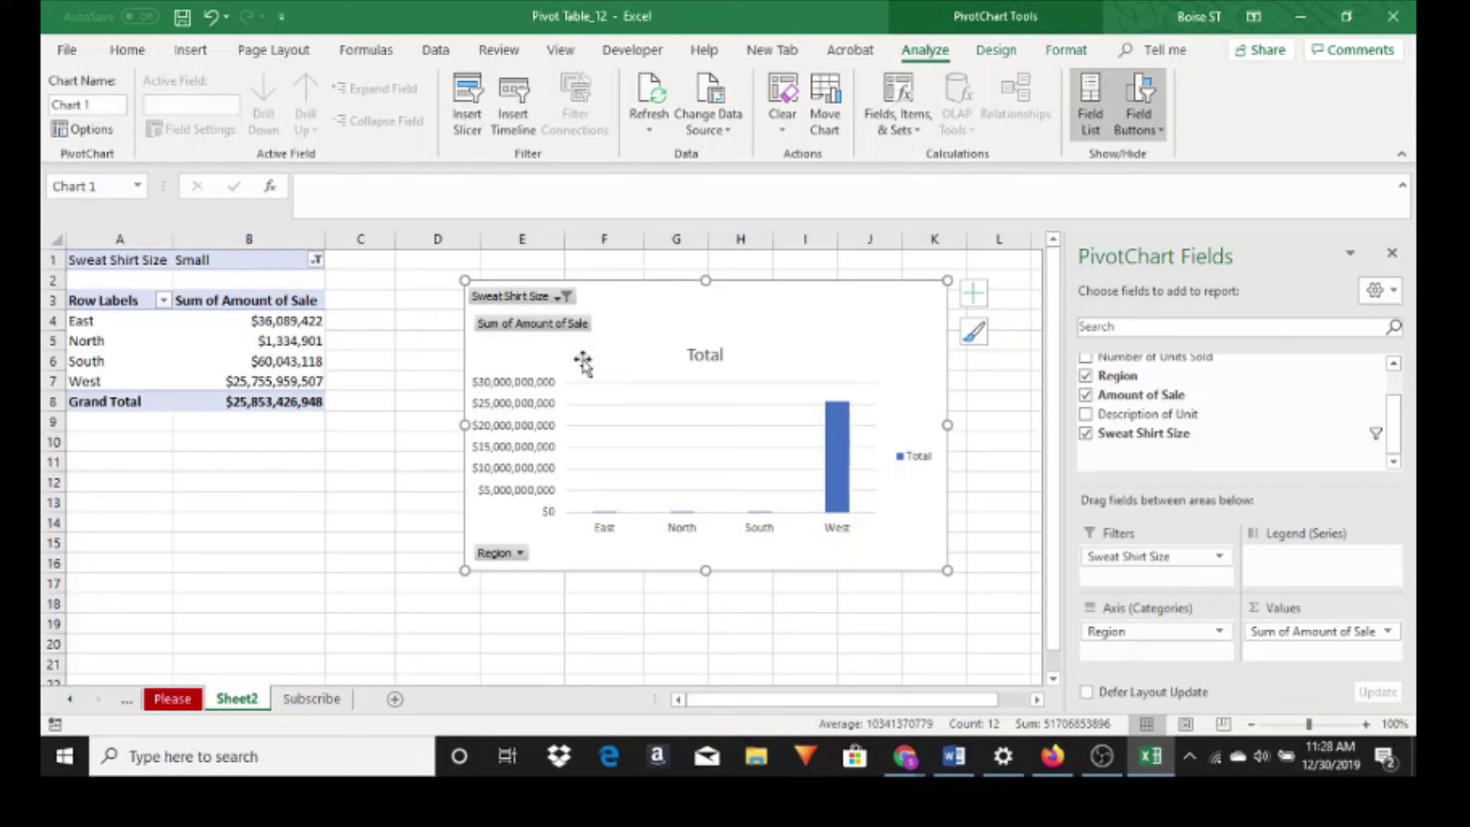